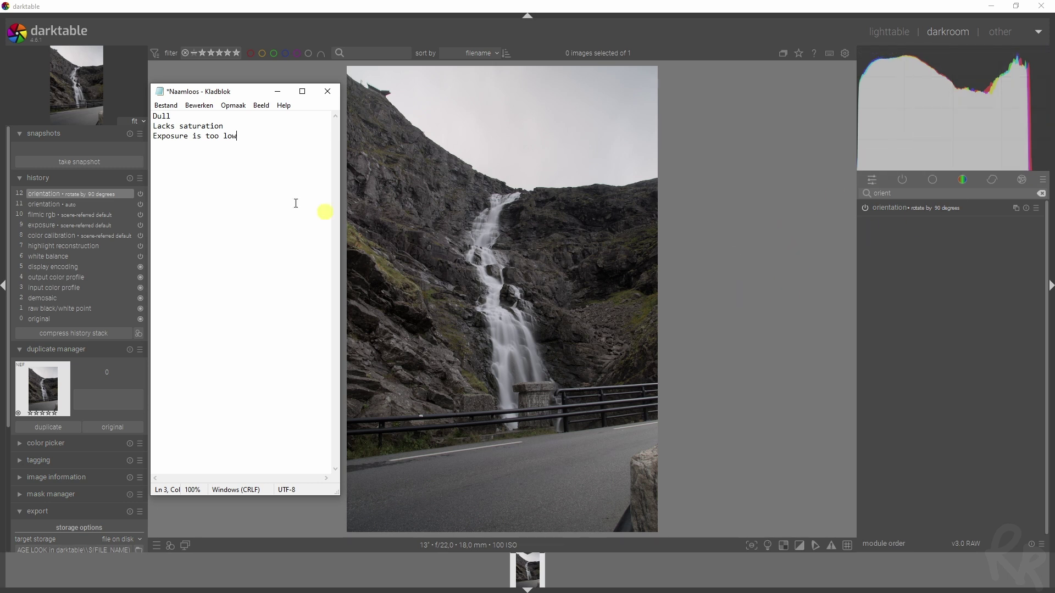
Start a new line in the Notepad notes for the final observation, 'Long exposure'.
key(Return)
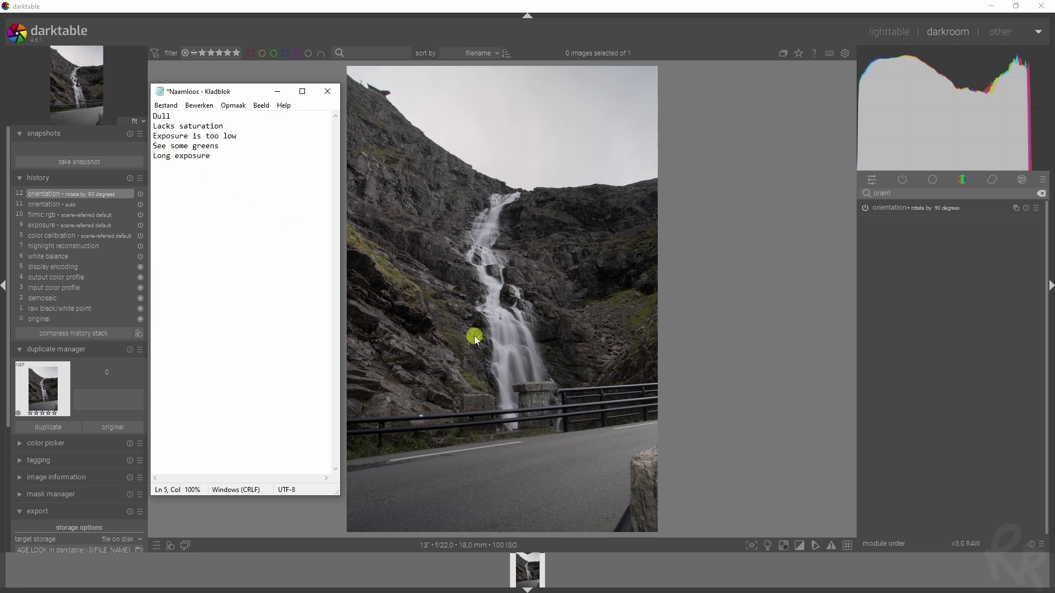
Minimise the Notepad notes and switch darktable's module group with the whole waterfall photo shown.
scroll(501, 316, up, 3)
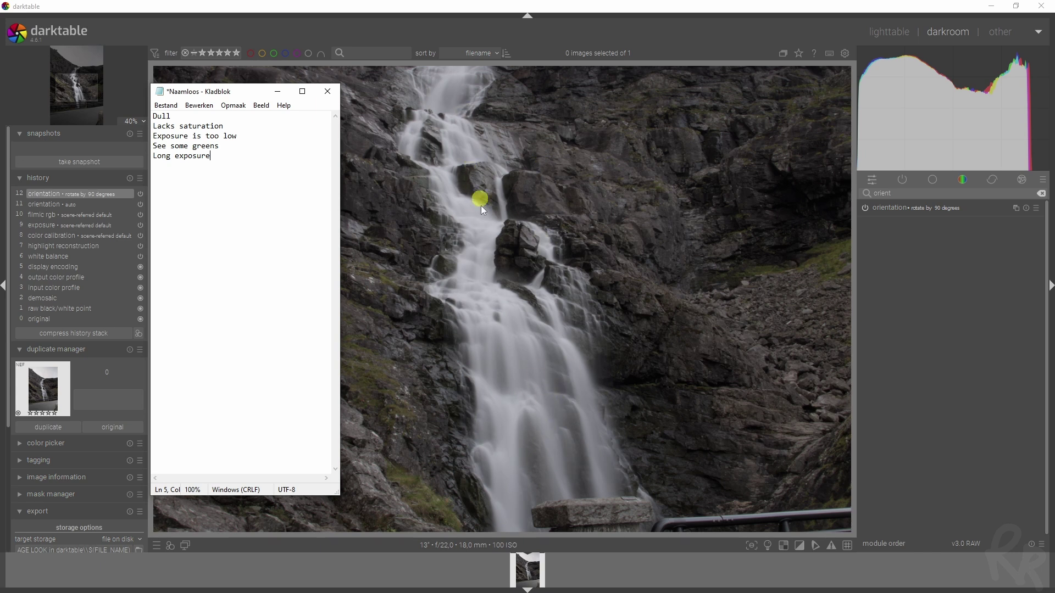
scroll(483, 240, up, 1)
scroll(515, 306, down, 3)
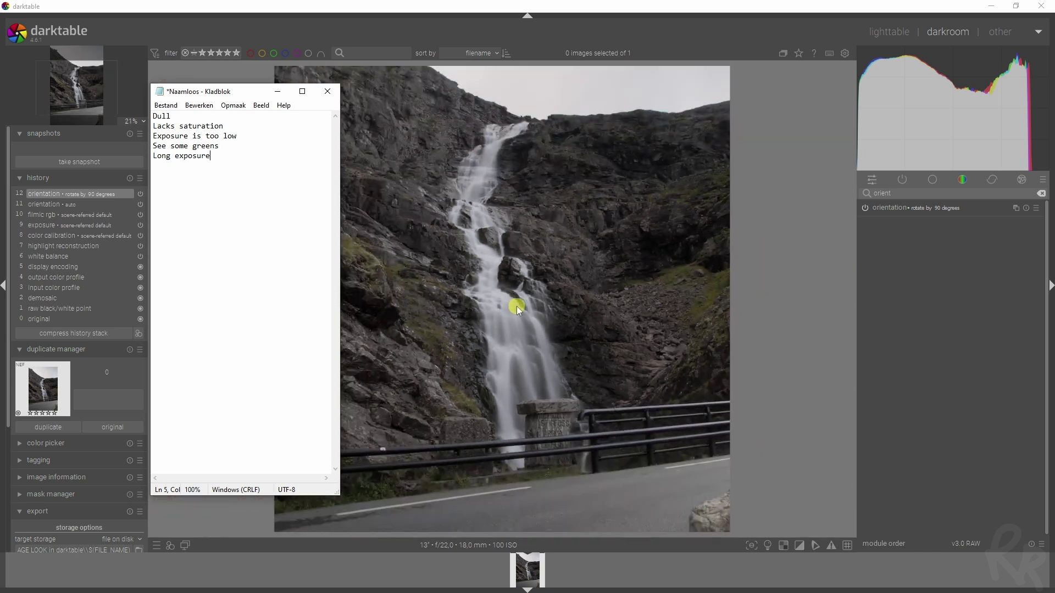
click(278, 91)
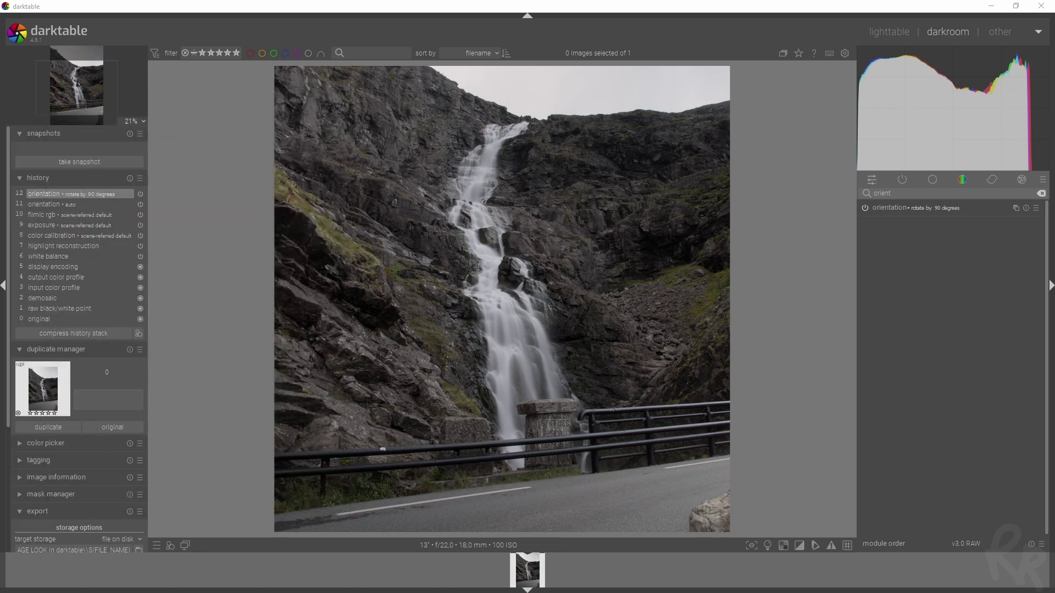
scroll(422, 236, down, 1)
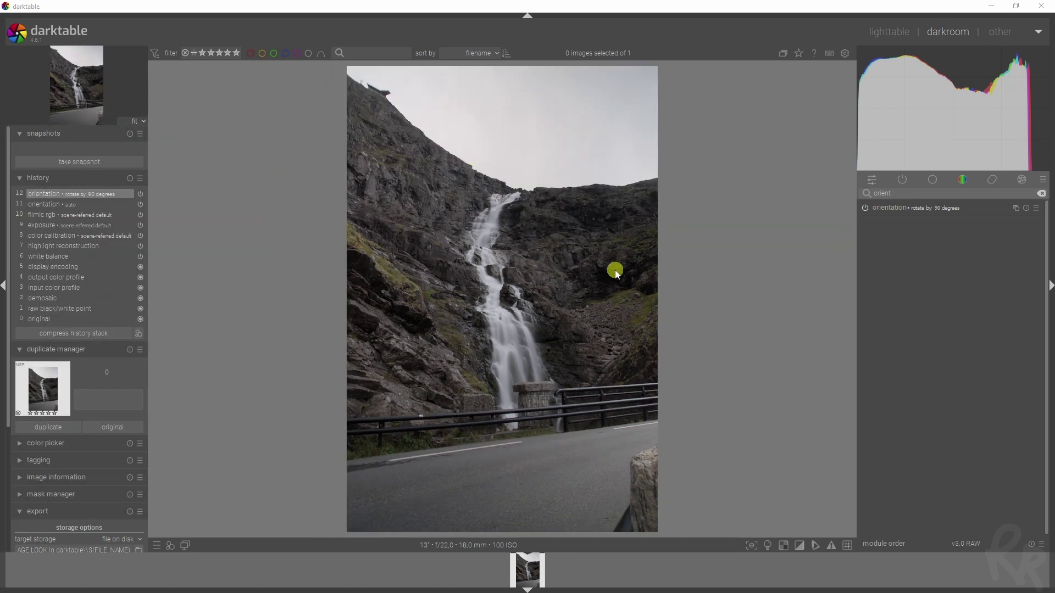
click(992, 180)
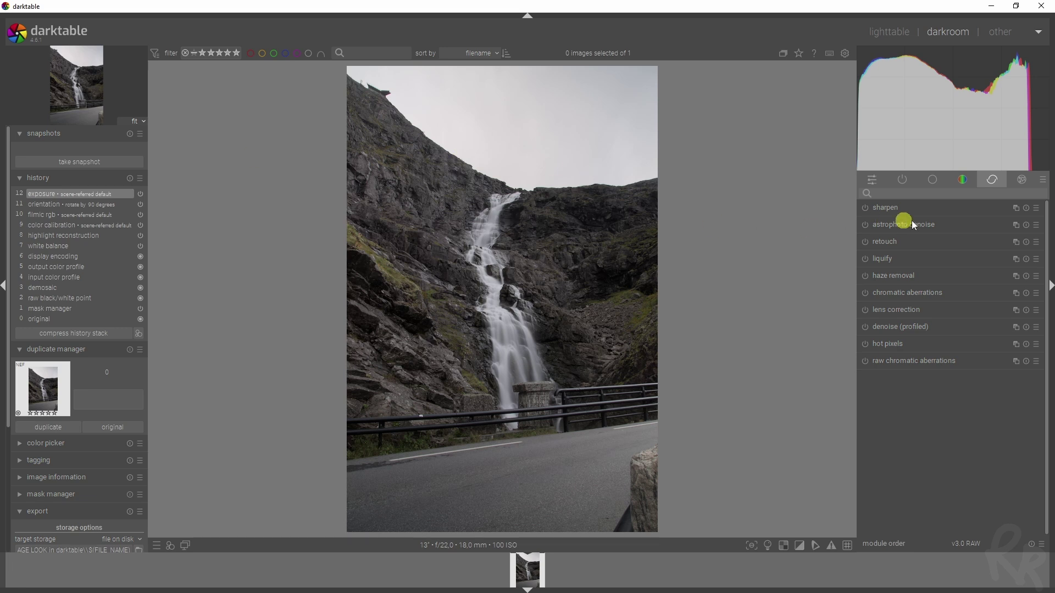
Search 'expos', create a second exposure instance and enable a drawn mask on it.
text(exposu)
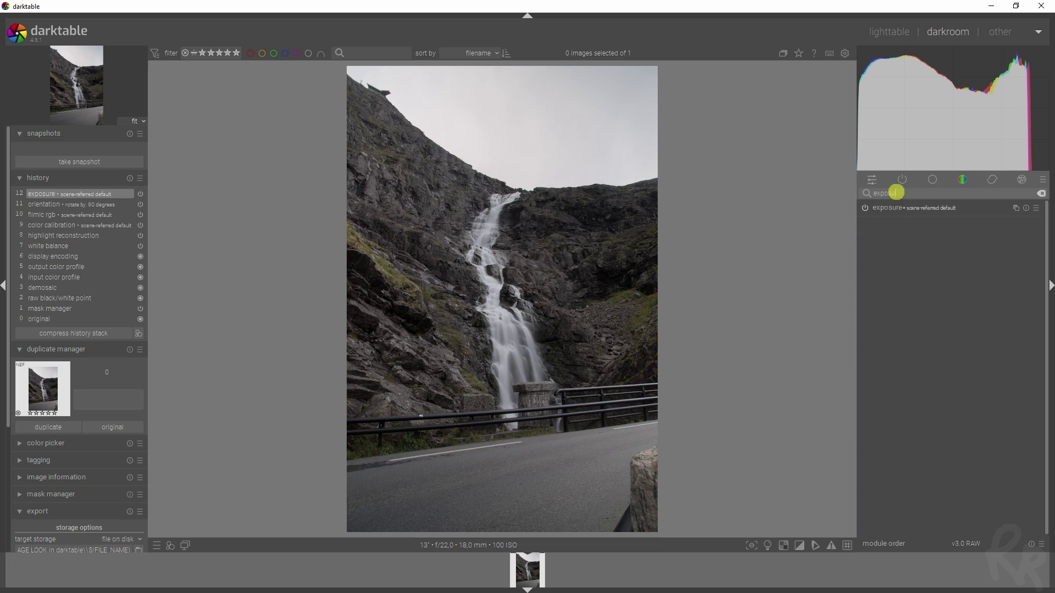
click(1022, 212)
click(995, 221)
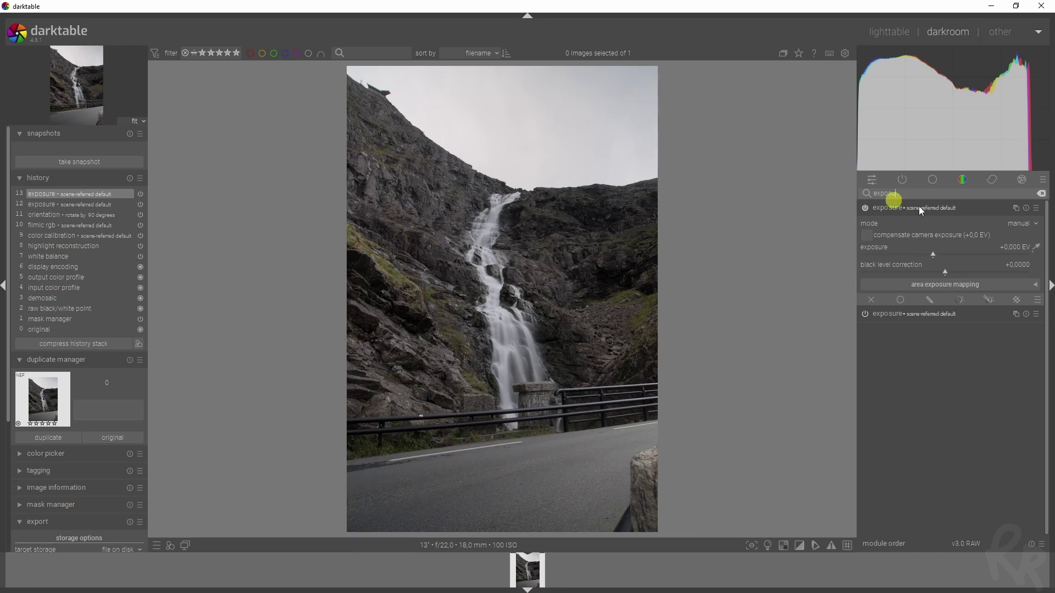
click(928, 300)
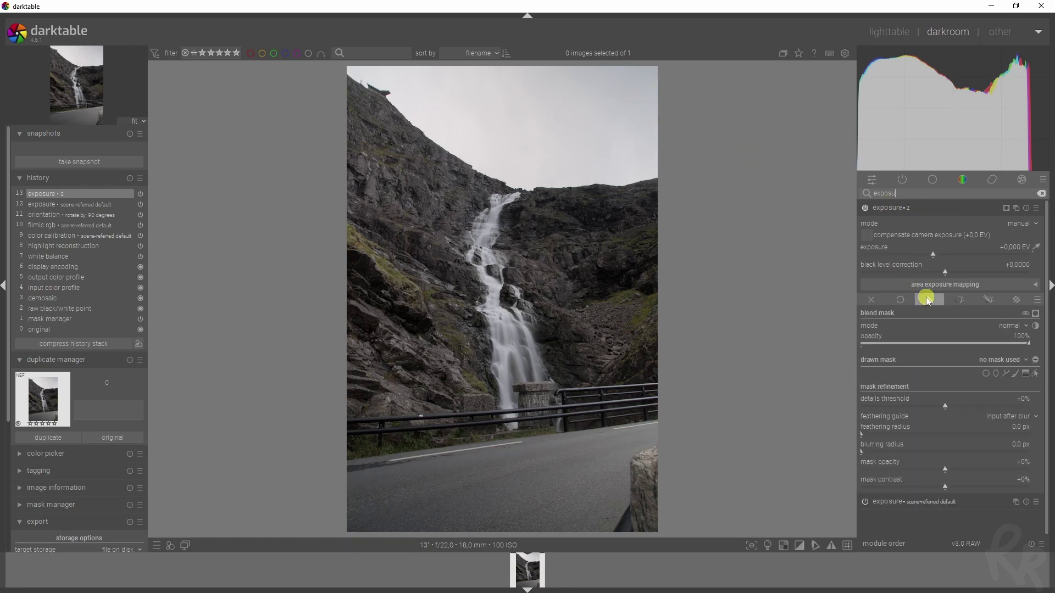
Draw a path mask along the ridge and around the land below the sky.
click(1007, 374)
click(344, 75)
click(356, 80)
click(370, 86)
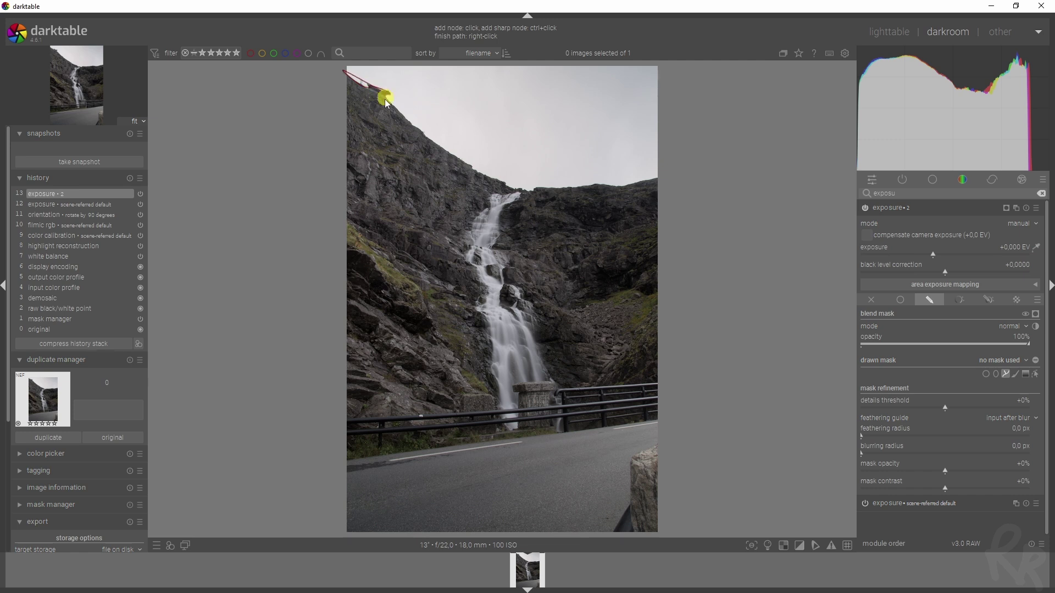
mouse_move(379, 97)
mouse_down()
mouse_move(536, 188)
mouse_move(667, 176)
mouse_move(697, 302)
mouse_move(692, 539)
mouse_move(302, 146)
mouse_move(233, 125)
mouse_move(275, 128)
mouse_move(271, 164)
mouse_up()
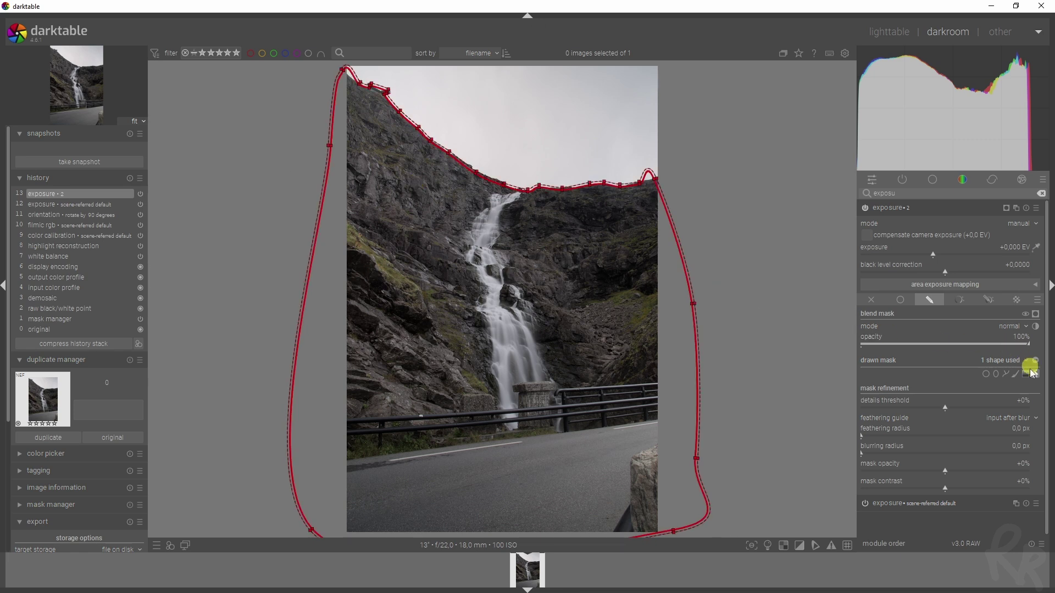
Check the mask overlay and compare exposure 2's +1.242 EV brightening on and off.
click(1036, 315)
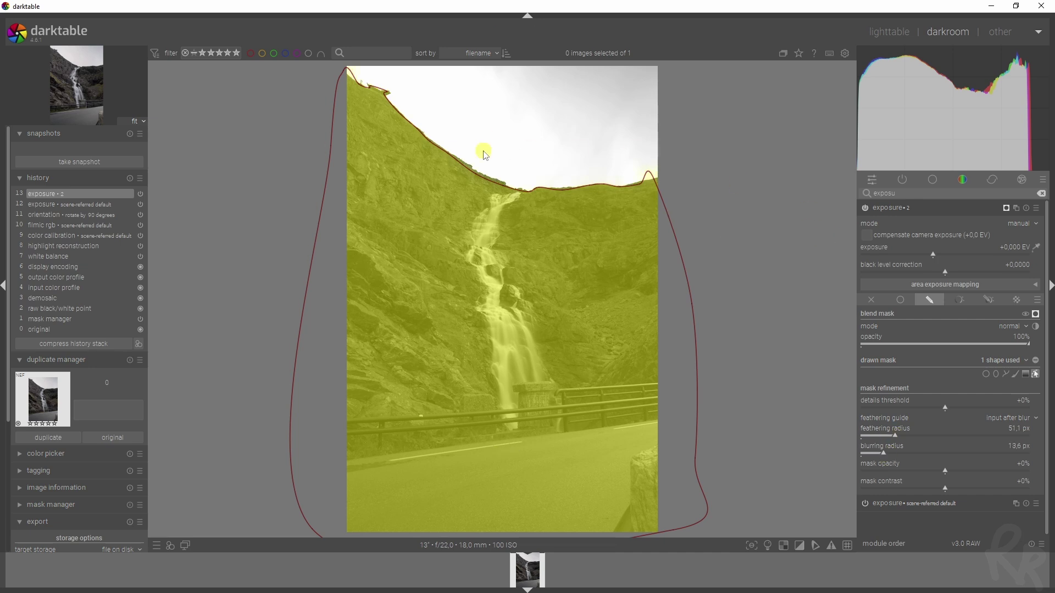
click(1035, 314)
click(1037, 373)
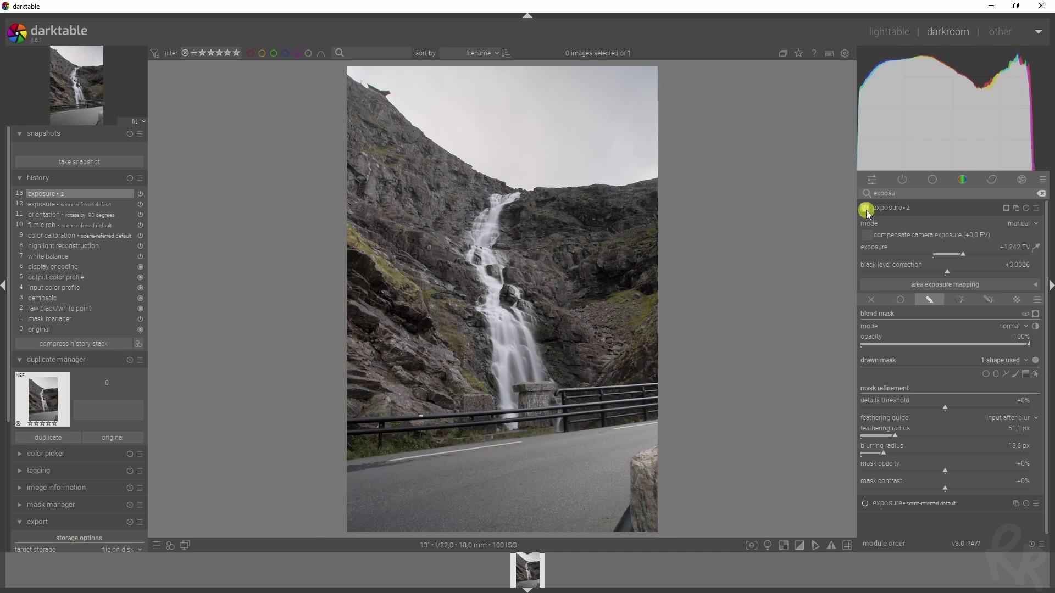
click(866, 209)
click(866, 209)
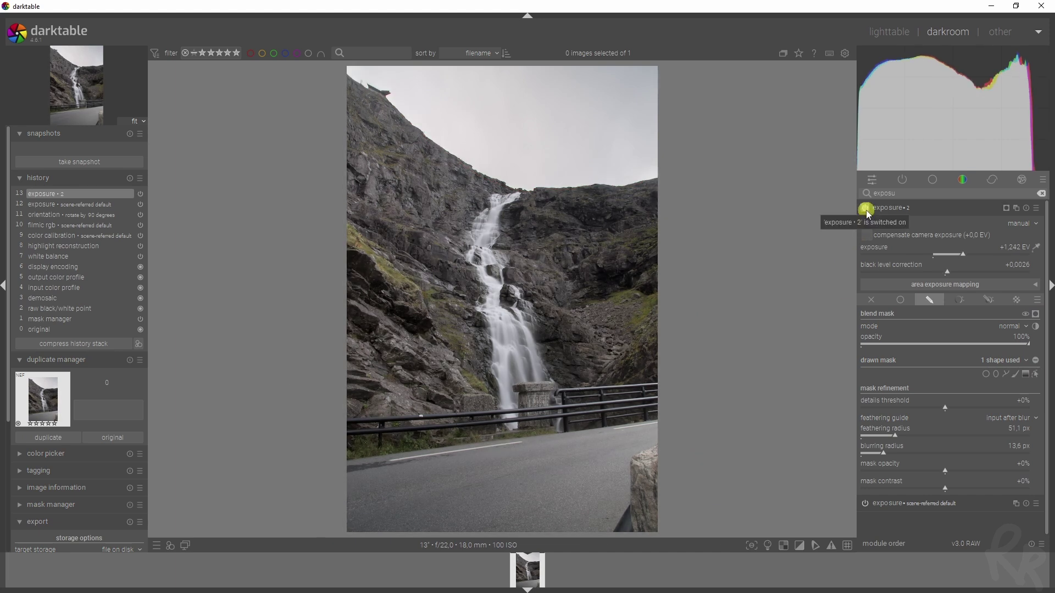
click(907, 208)
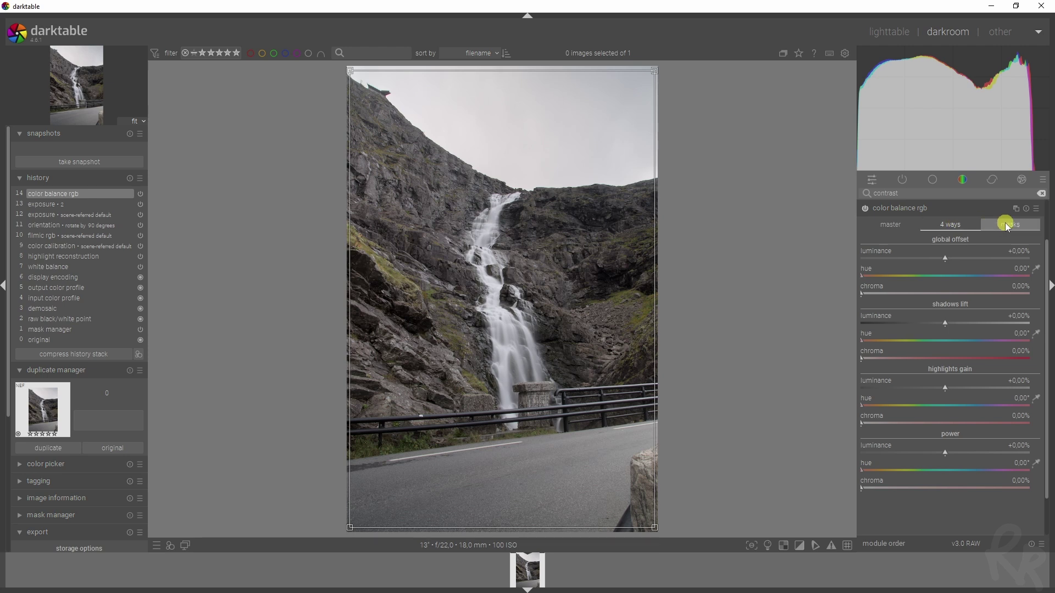
Switch color balance rgb to its 4 ways controls and give it a drawn mask.
click(1006, 224)
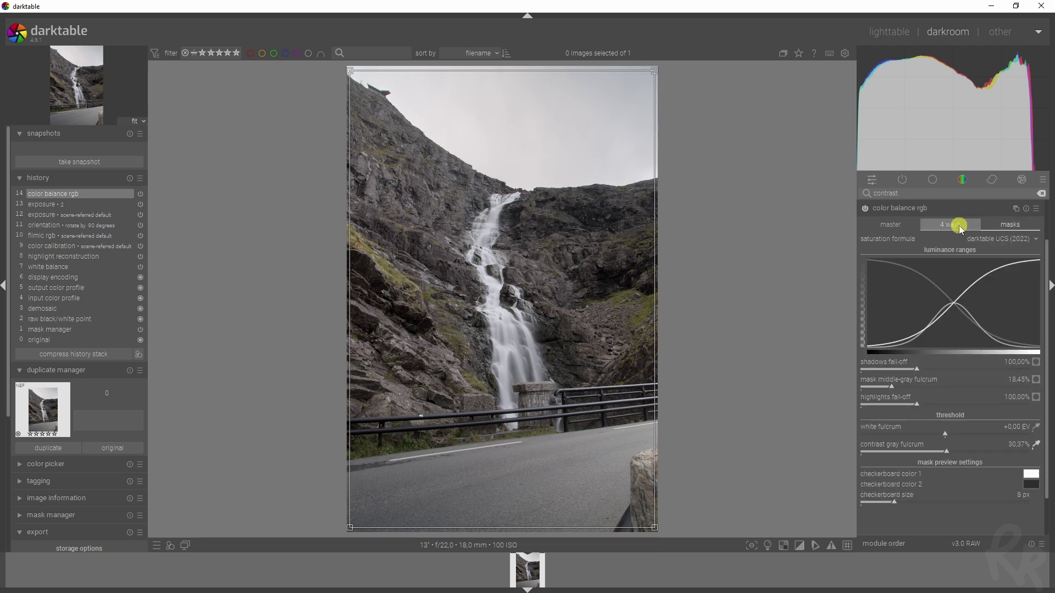
click(957, 225)
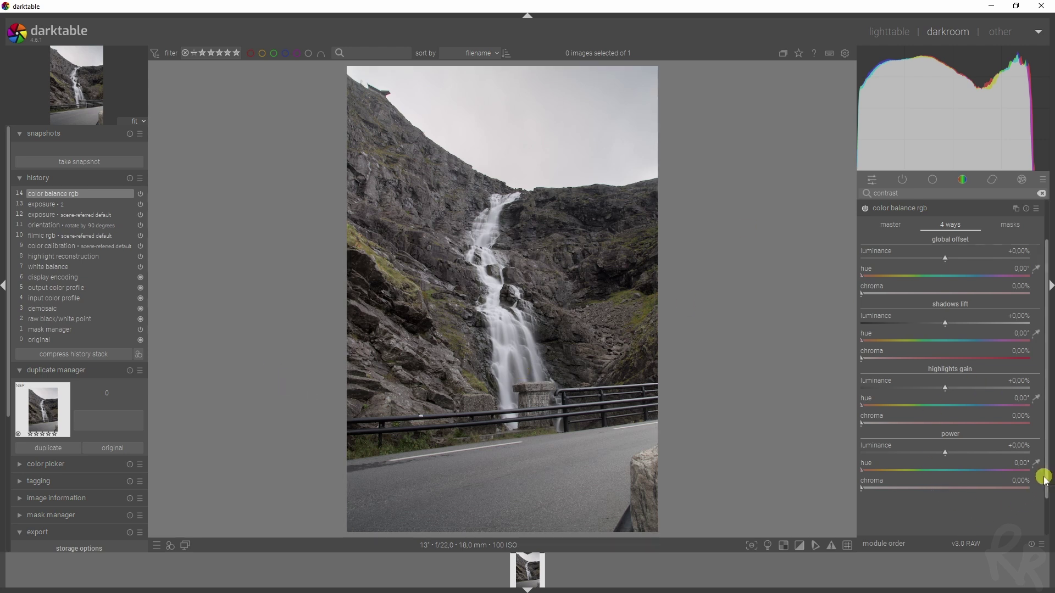
scroll(1044, 517, down, 2)
click(932, 497)
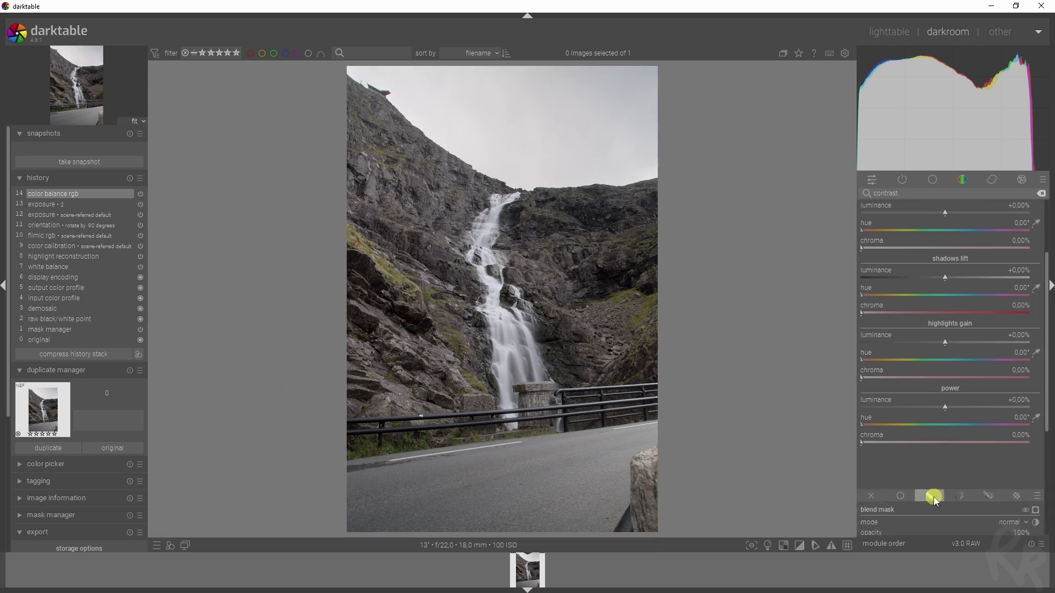
scroll(1050, 470, down, 5)
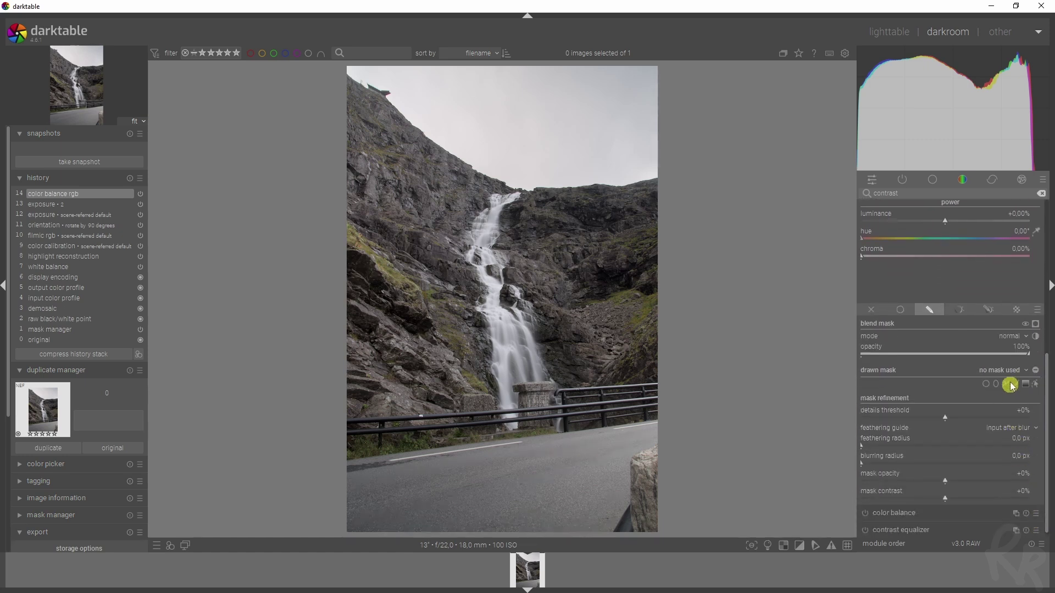
Reuse the 'exposure • 2' path as the mask, feathered 39 px and blurred 8.4 px.
click(1014, 372)
click(1006, 417)
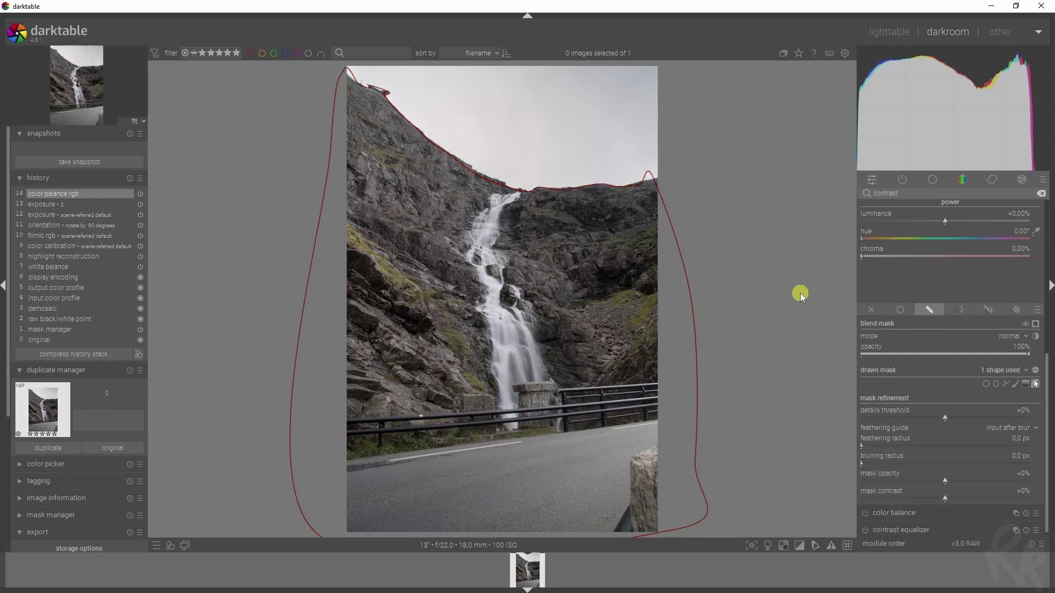
click(875, 463)
click(887, 445)
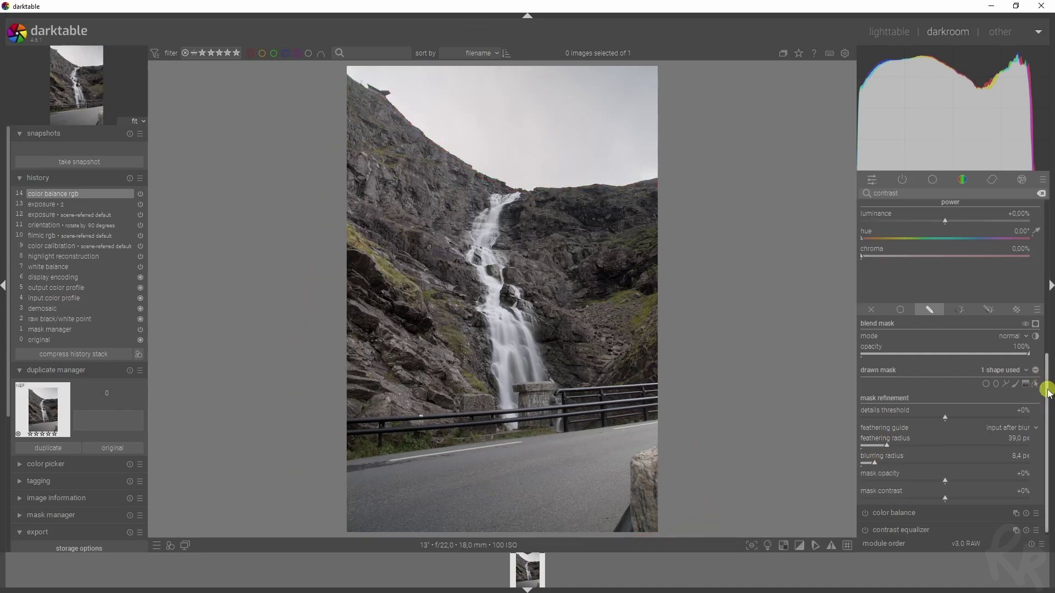
drag(1048, 389, 1047, 259)
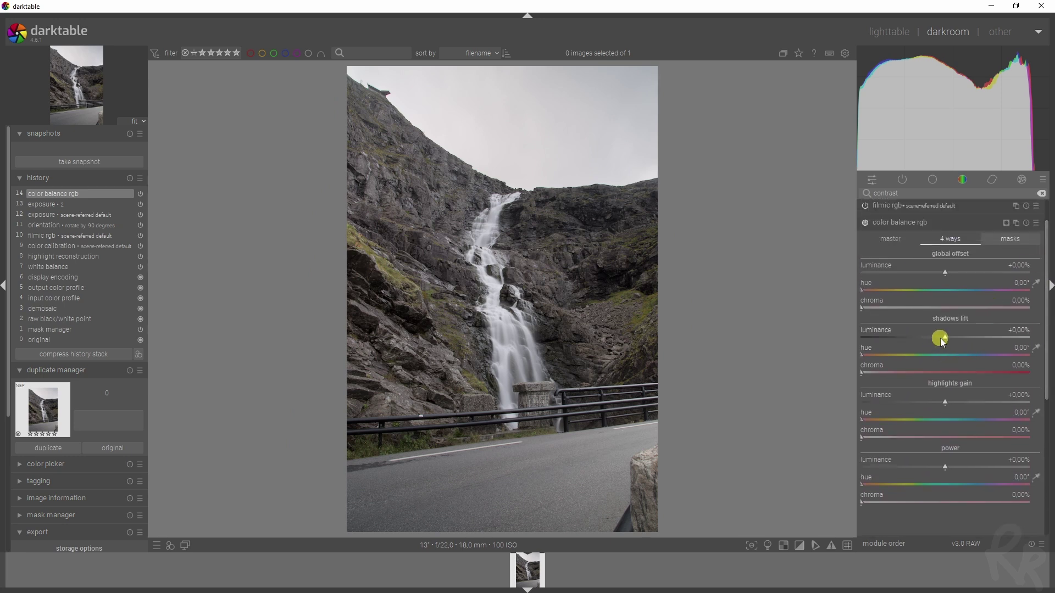
Set shadows lift −36.36%, power −16.23%, highlights gain +29.55% luminance, then compare on/off.
drag(942, 341, 914, 333)
drag(945, 467, 890, 468)
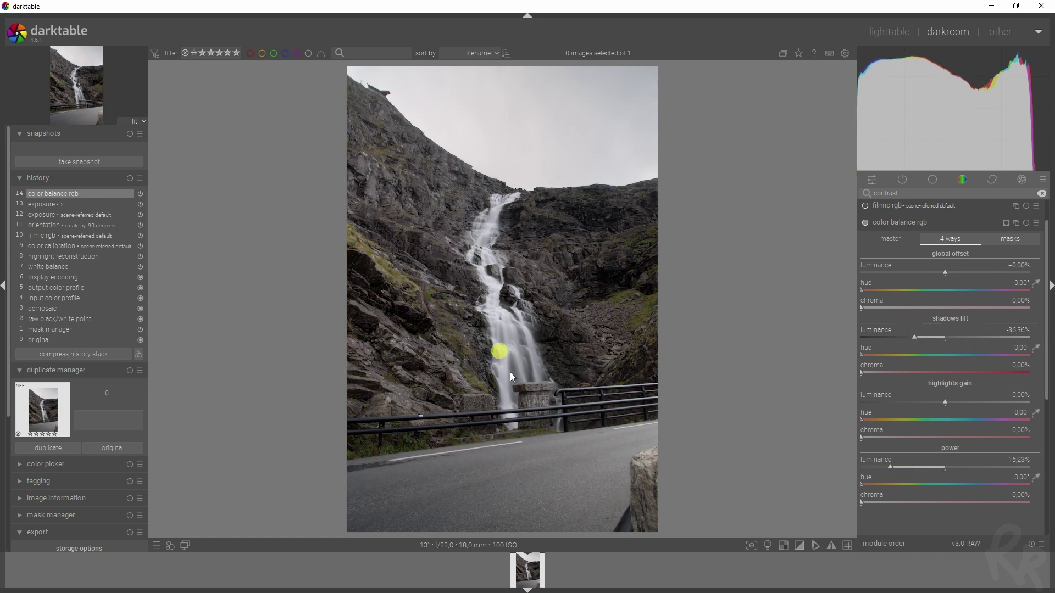
drag(948, 403, 995, 403)
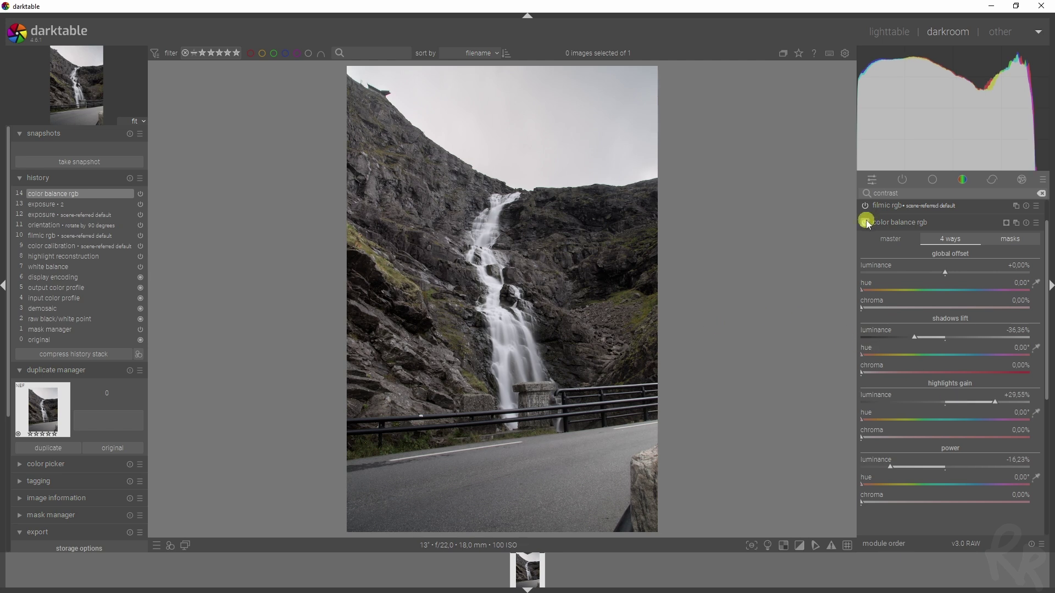
click(866, 221)
click(866, 221)
On the master tab, push perceptual mid-tones saturation to +100% and compare before and after.
click(873, 219)
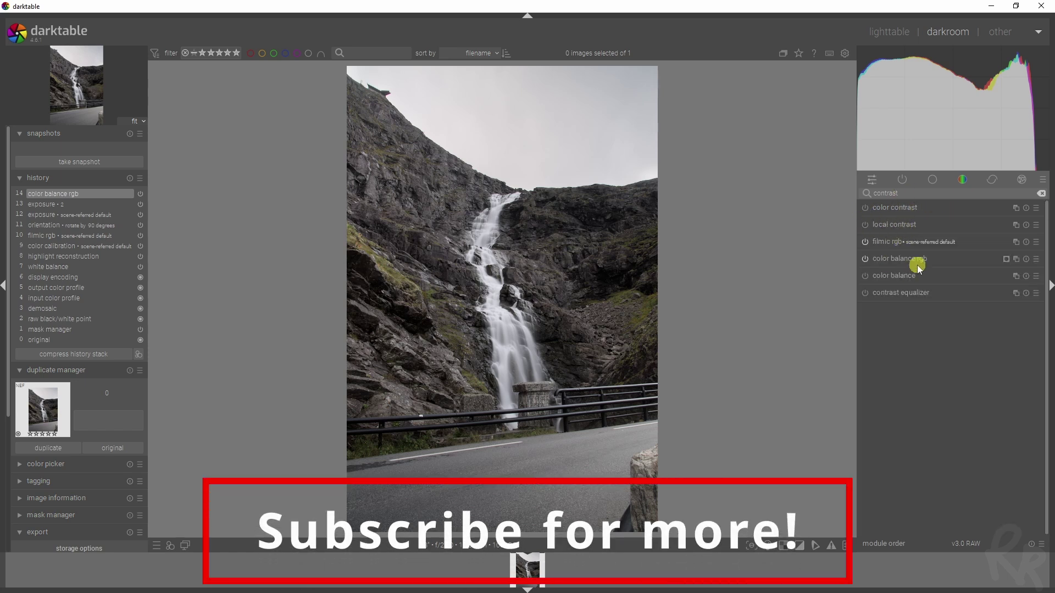
click(915, 261)
click(887, 225)
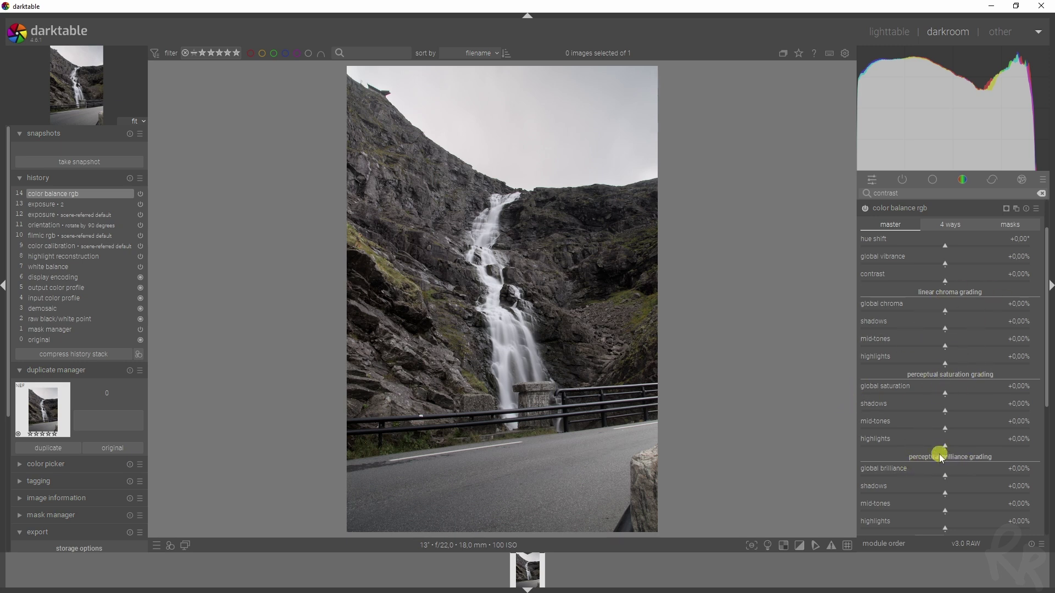
mouse_move(949, 474)
mouse_down()
mouse_move(996, 482)
mouse_move(918, 478)
mouse_move(1020, 480)
mouse_move(954, 474)
mouse_up()
drag(945, 426, 1030, 427)
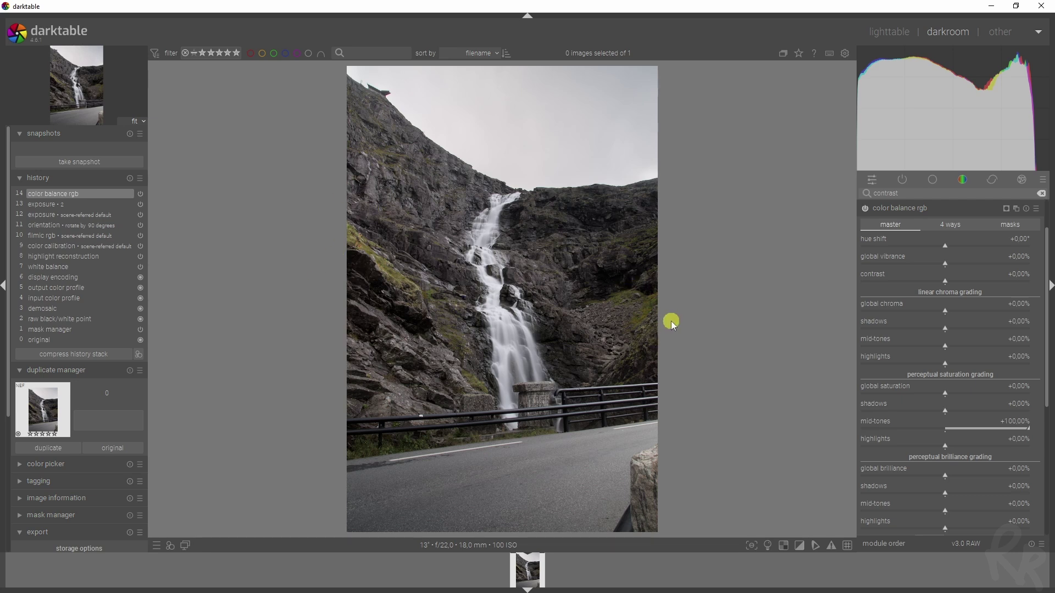
click(866, 208)
click(866, 209)
Search 'tone equ' and enable a tone equalizer to lift the -1 EV and 0 EV tones.
click(893, 210)
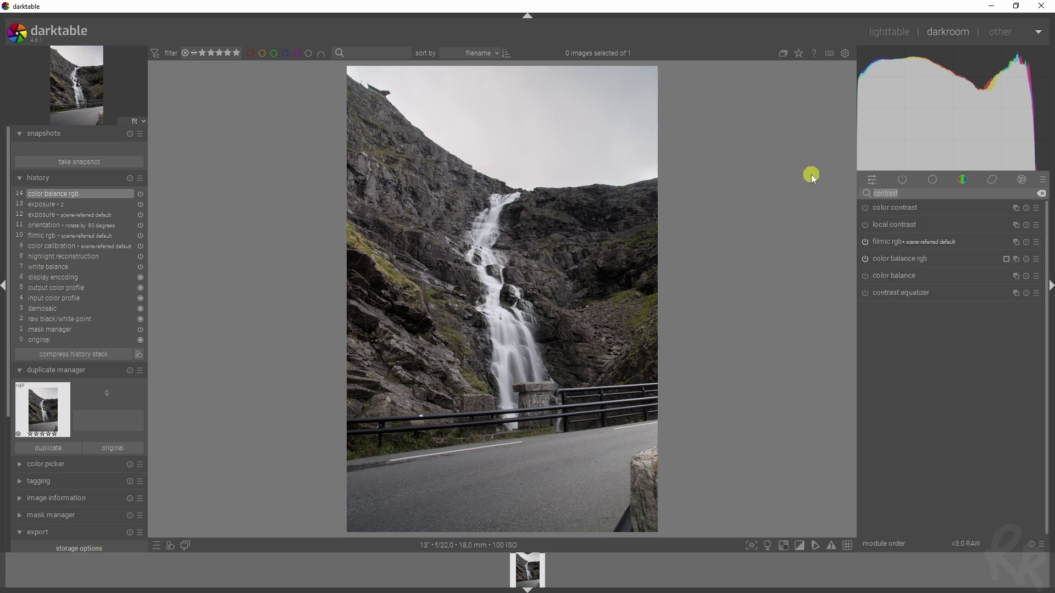
key(ctrl+a)
text(tone equ)
key(Return)
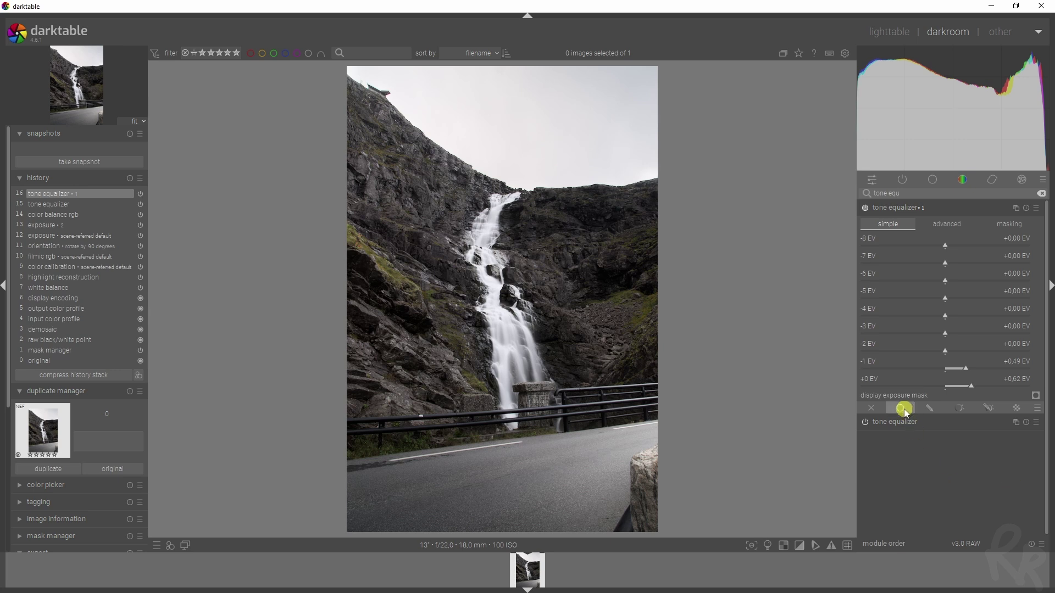
Paint a brush mask down the waterfall for the tone equalizer and check its overlay.
click(931, 408)
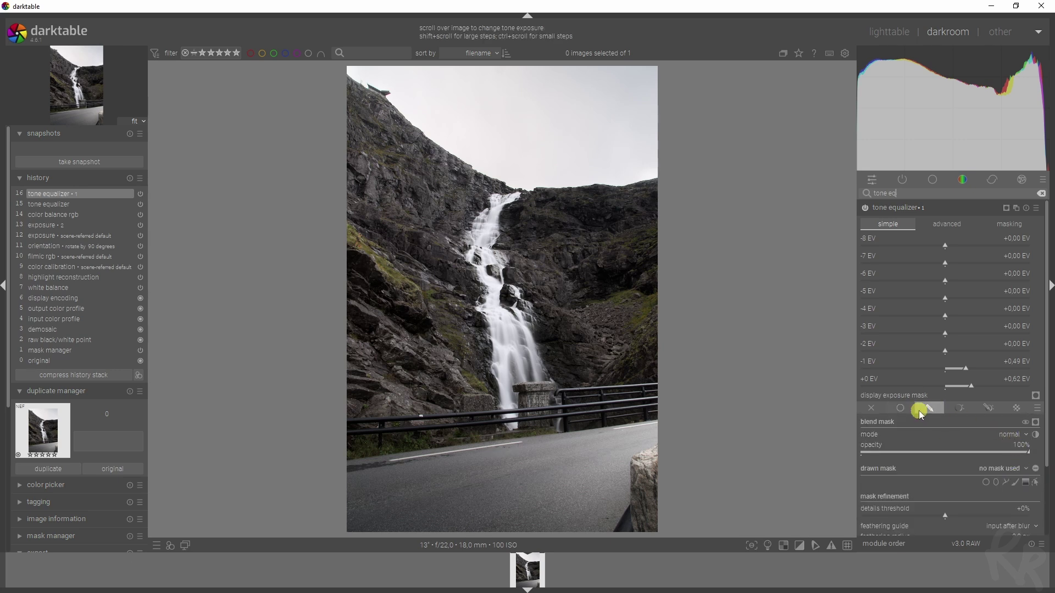
click(1017, 484)
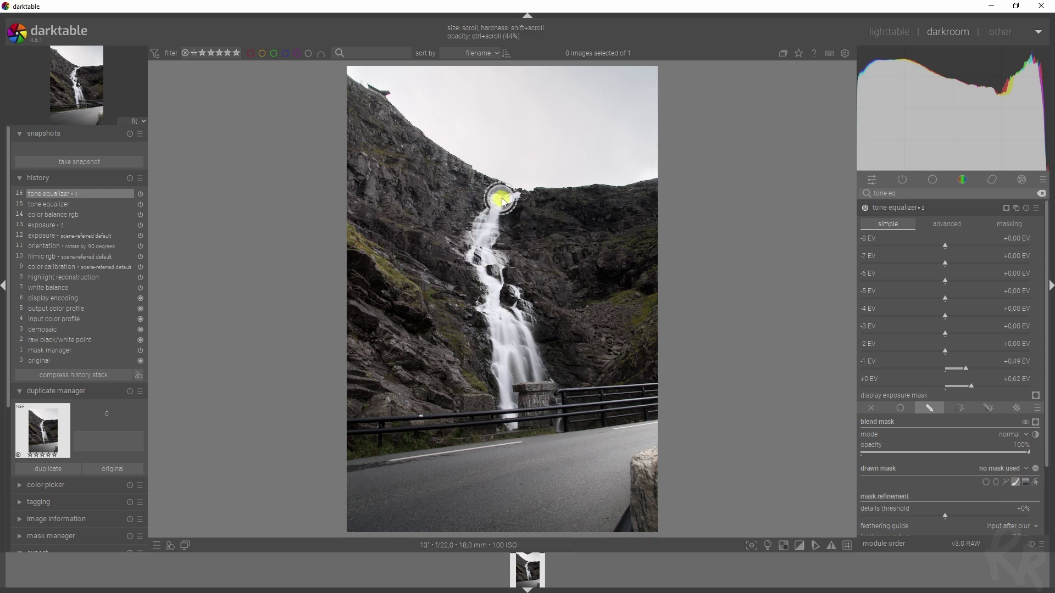
drag(508, 205, 506, 399)
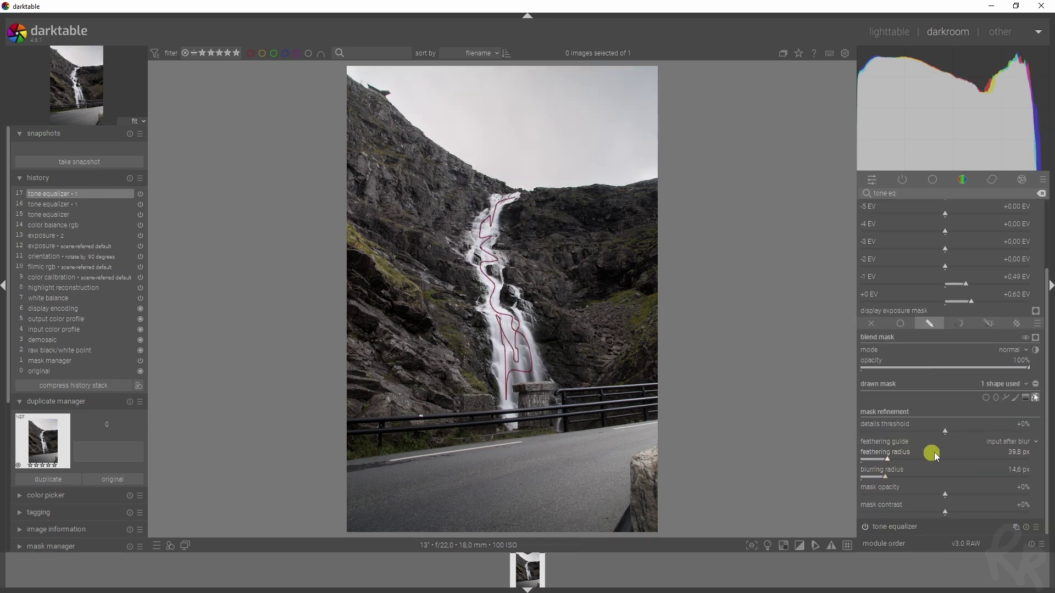
click(1036, 337)
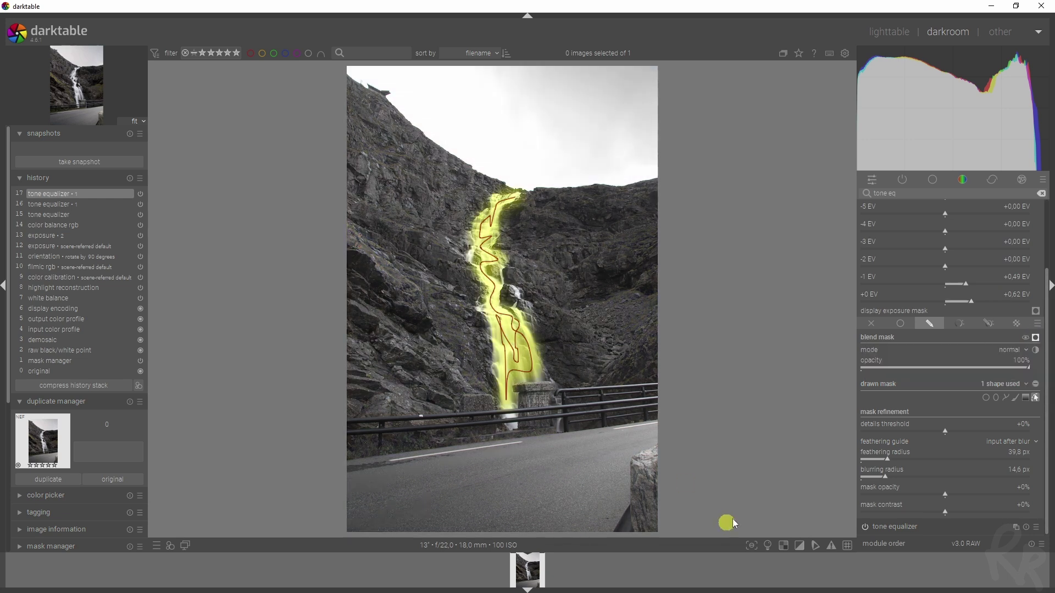
drag(943, 496, 975, 512)
scroll(1032, 483, up, 3)
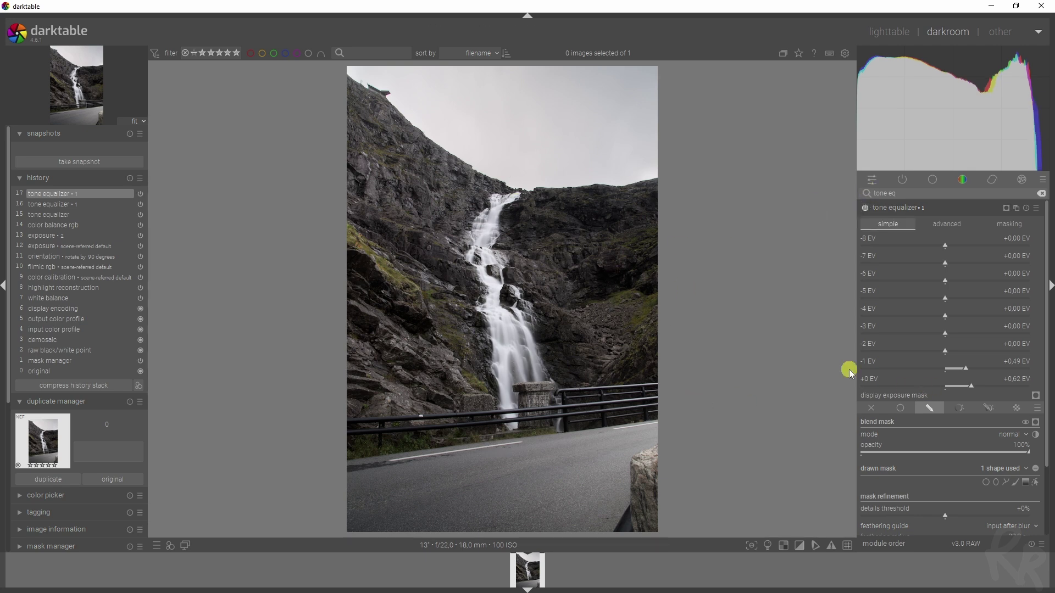
Compare the tone equalizer on and off, then set its blend mode to multiply.
click(865, 208)
click(865, 208)
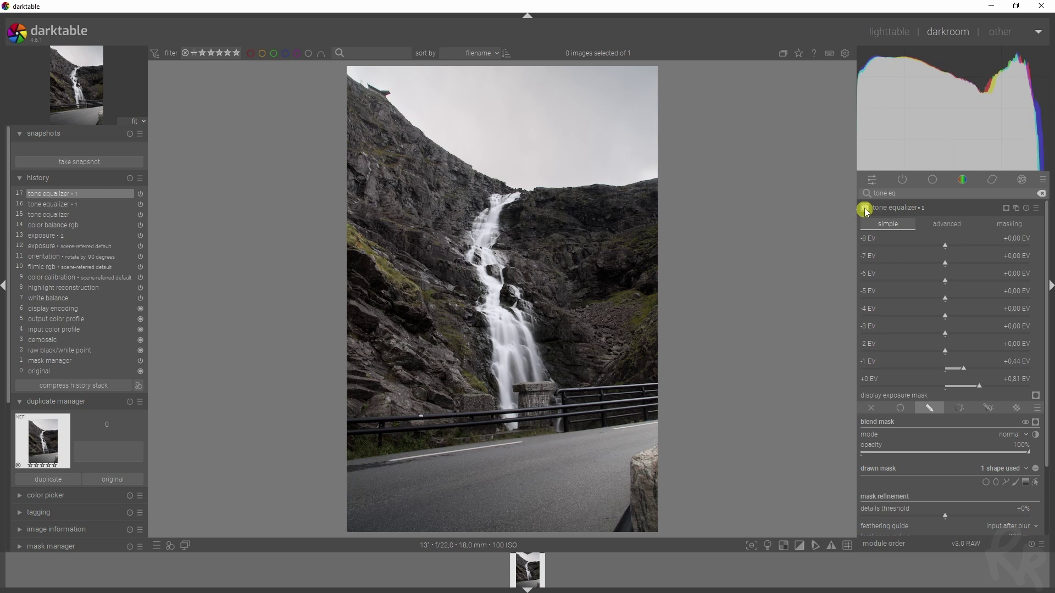
click(1007, 436)
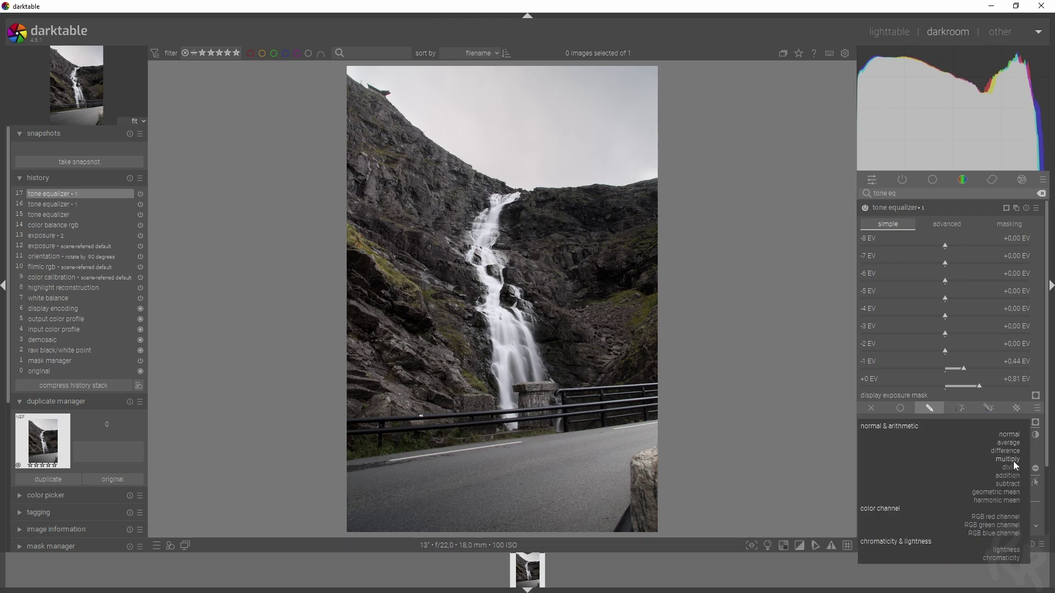
click(1014, 461)
Take a snapshot and compare it in split view against the earlier orientation history step.
click(84, 162)
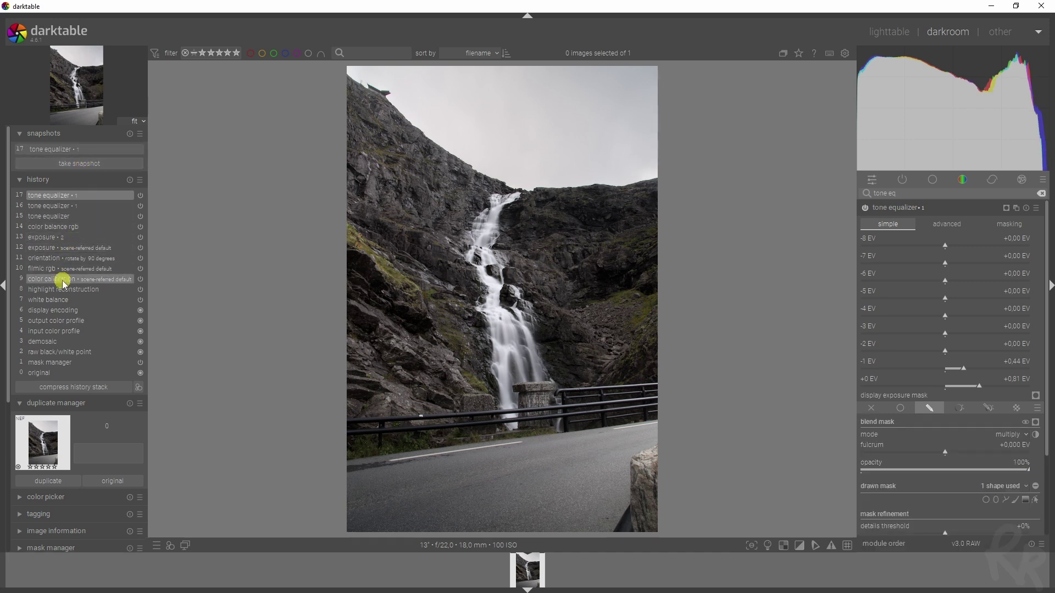
click(53, 258)
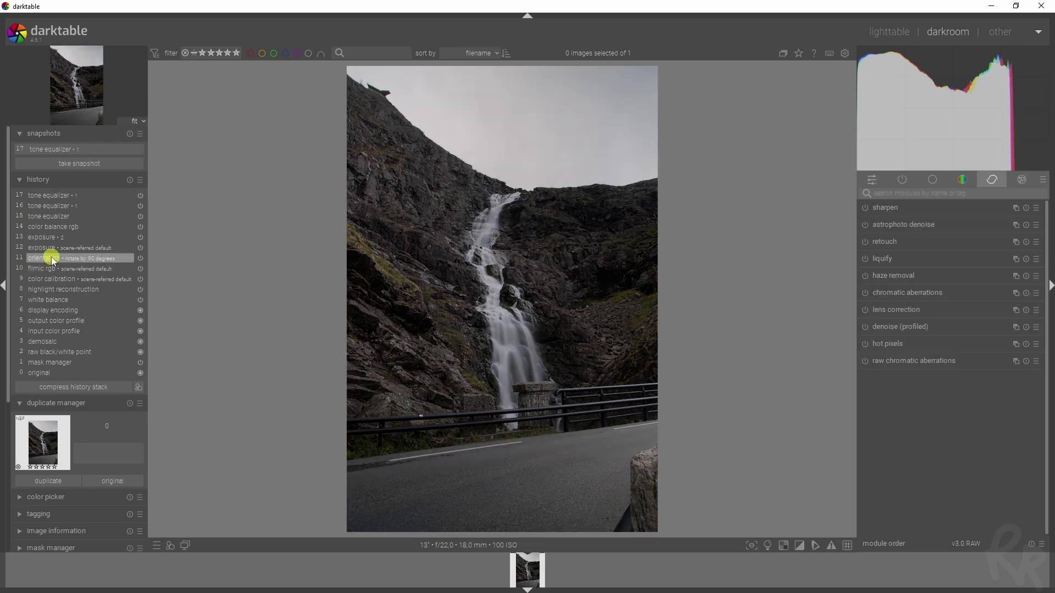
key(s)
drag(274, 217, 664, 230)
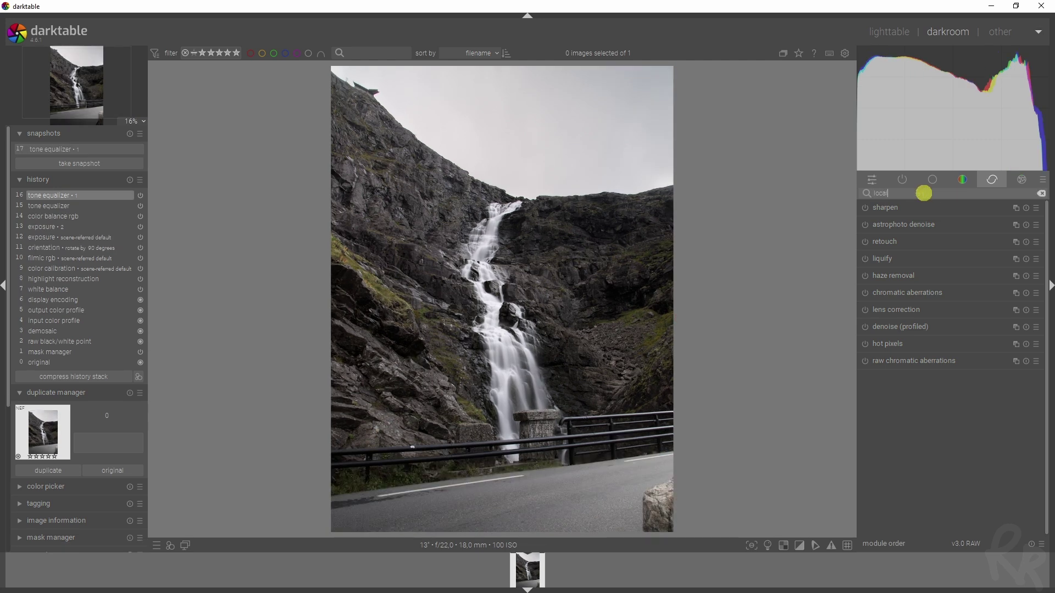
Enable local contrast with detail at 166%, masked by the existing color balance rgb path.
click(894, 212)
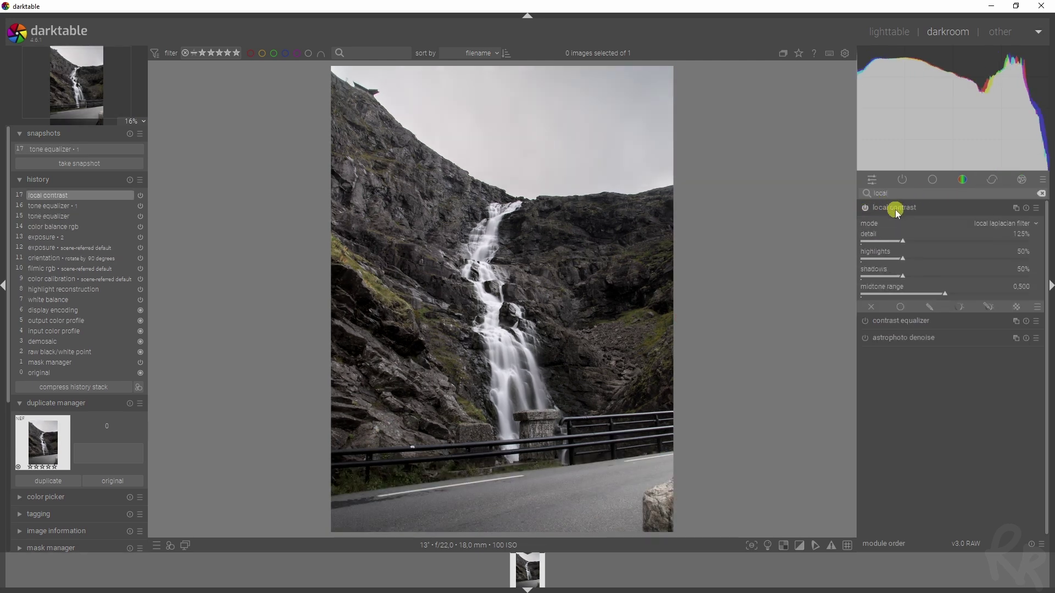
click(916, 246)
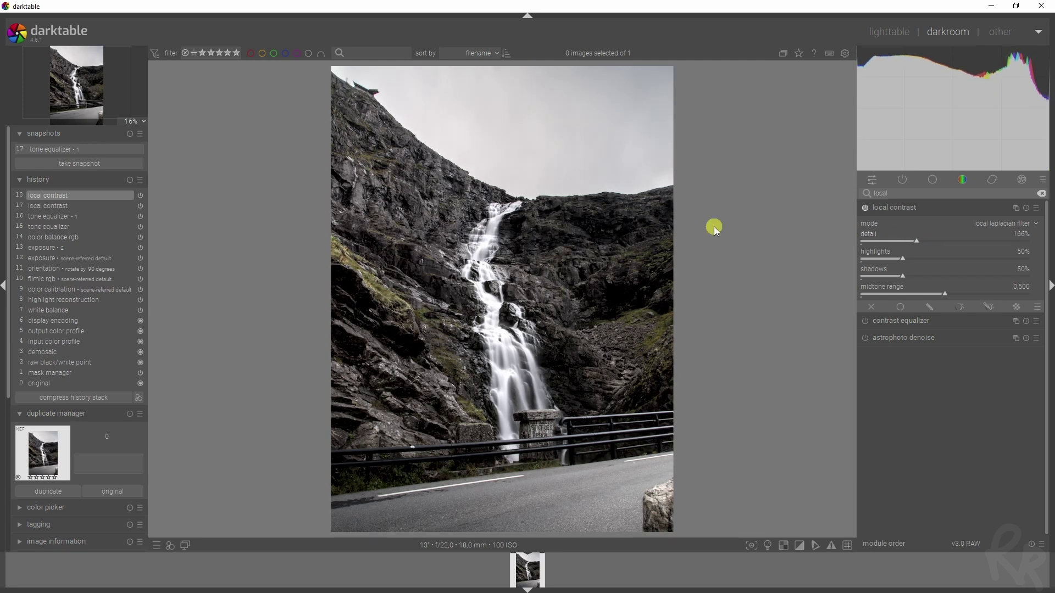
click(925, 308)
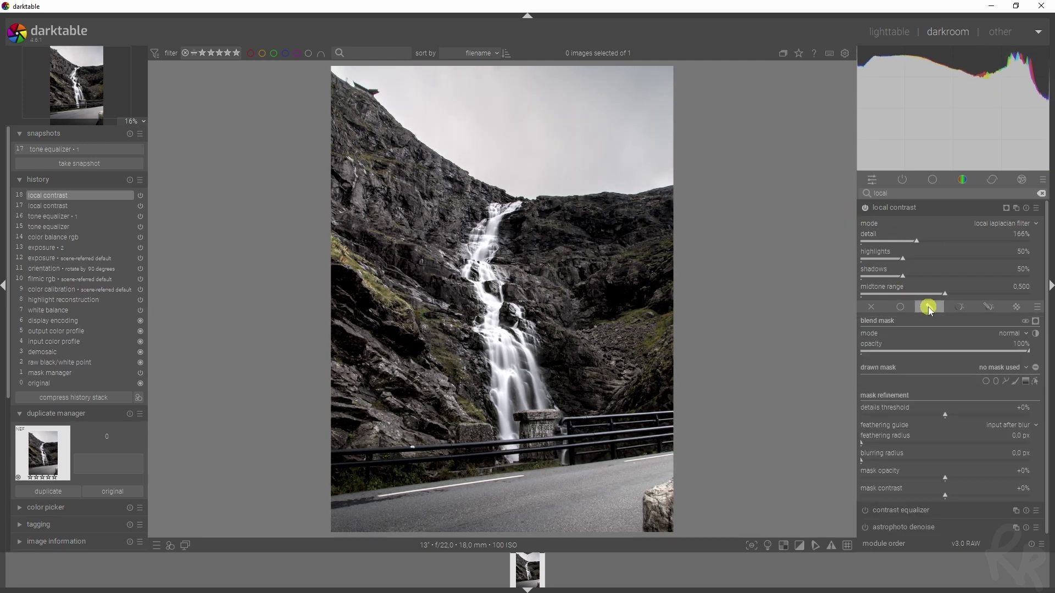
click(1008, 369)
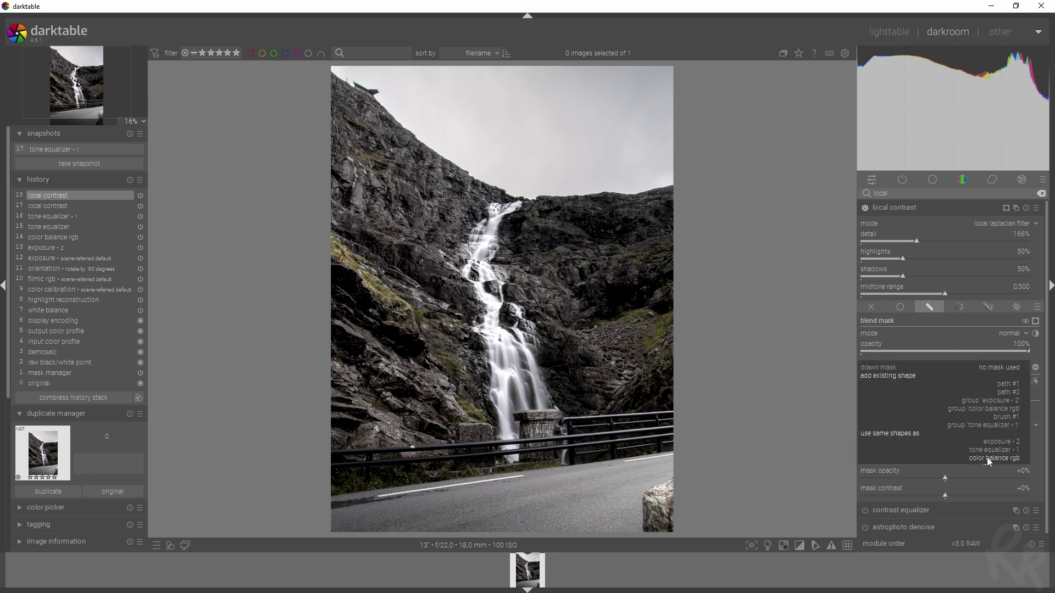
click(992, 458)
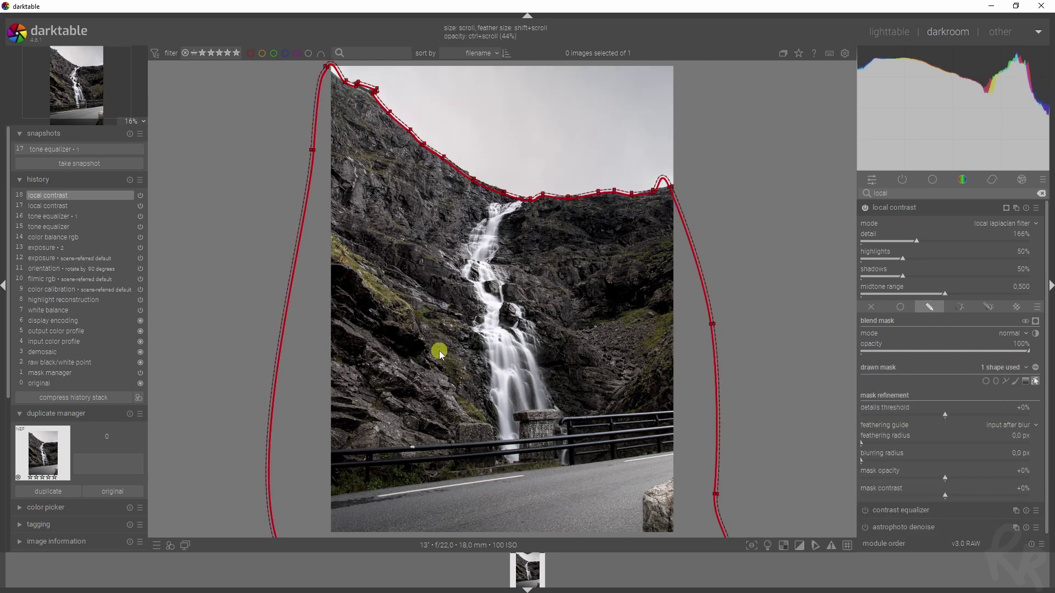
Hide the mask outline and toggle local contrast off and on to compare.
click(1036, 367)
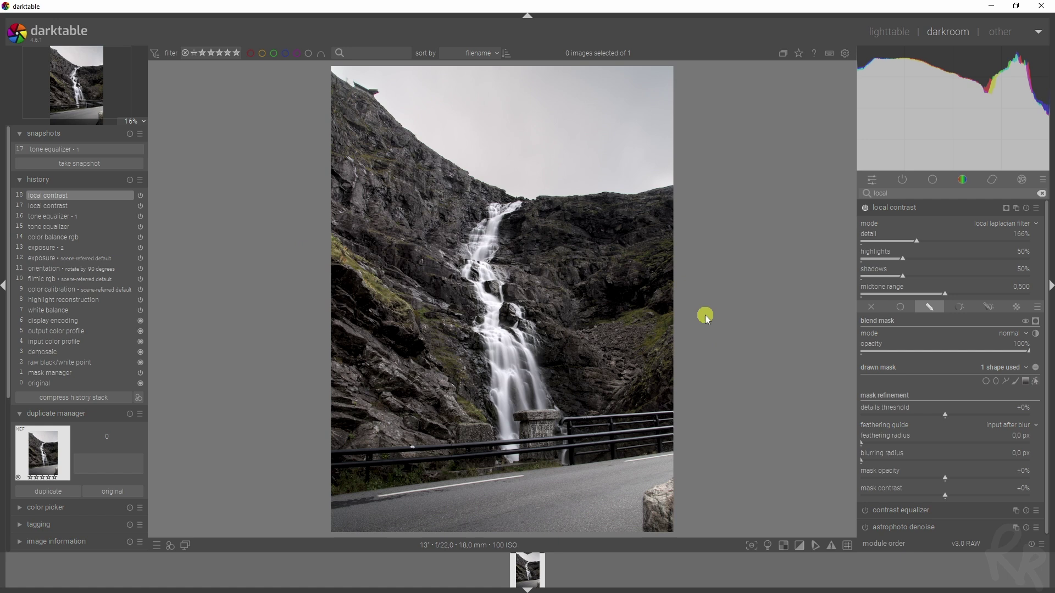
click(867, 209)
click(867, 209)
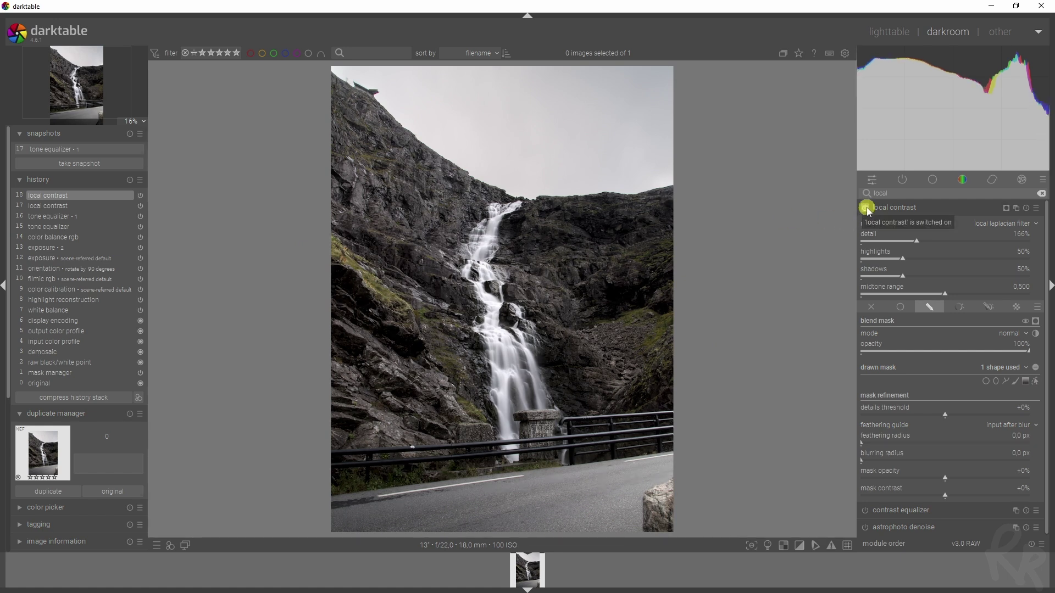
Find the vignetting module by searching 'vignet', enable it and show its settings.
double_click(886, 193)
text(vignet)
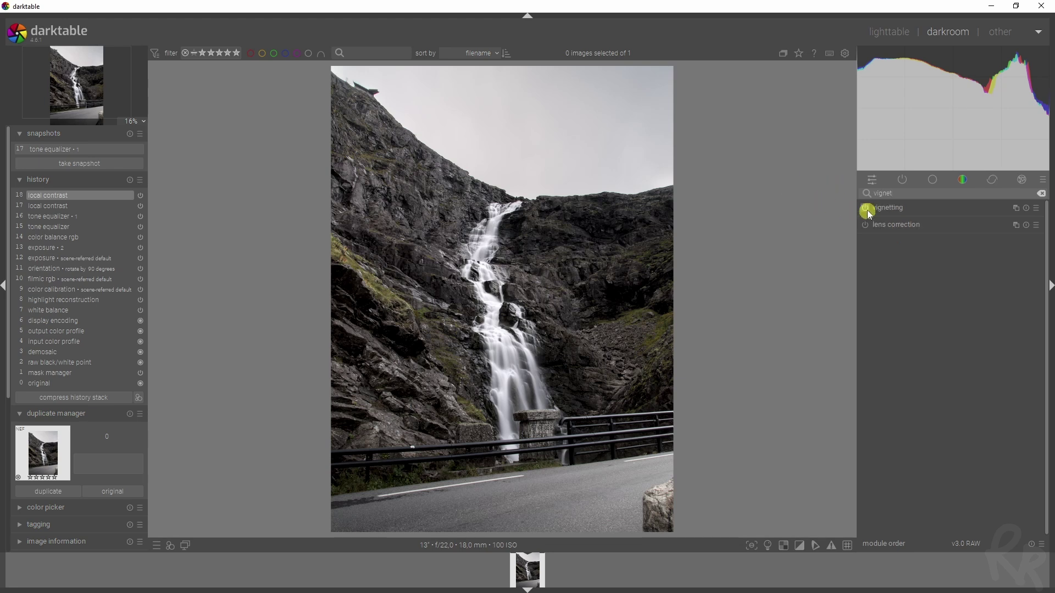
click(869, 212)
click(886, 210)
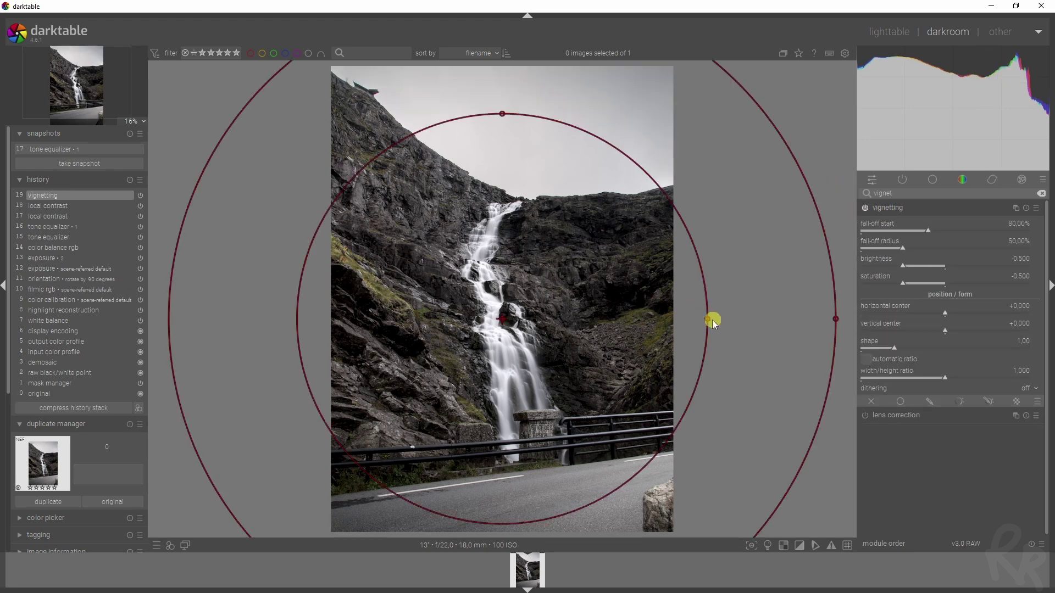
Shape the vignette into a tall oval, raise edge saturation to +0.539, and compare on/off.
drag(709, 319, 580, 295)
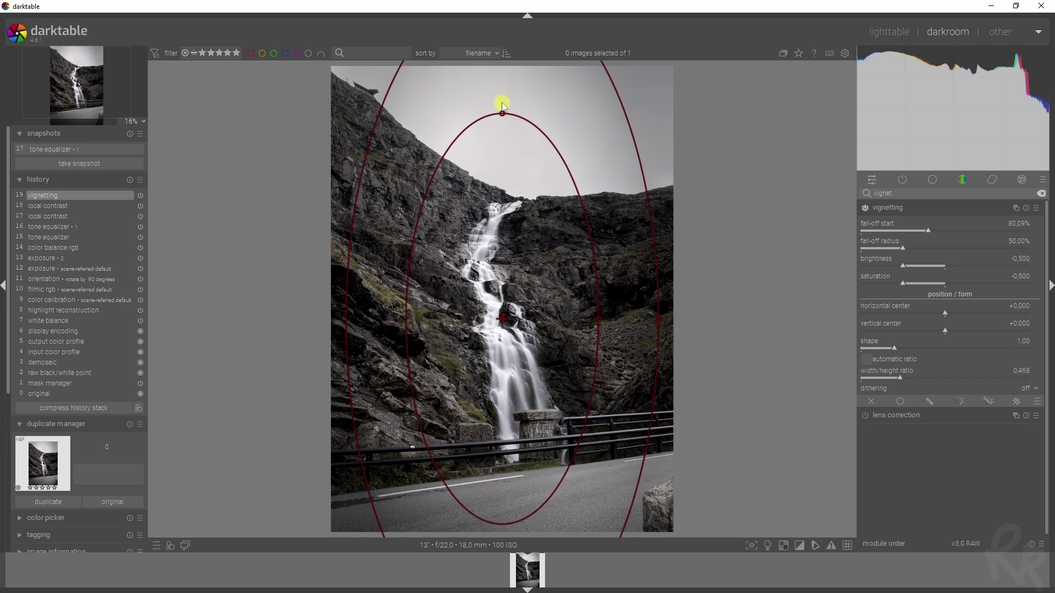
drag(503, 106, 503, 164)
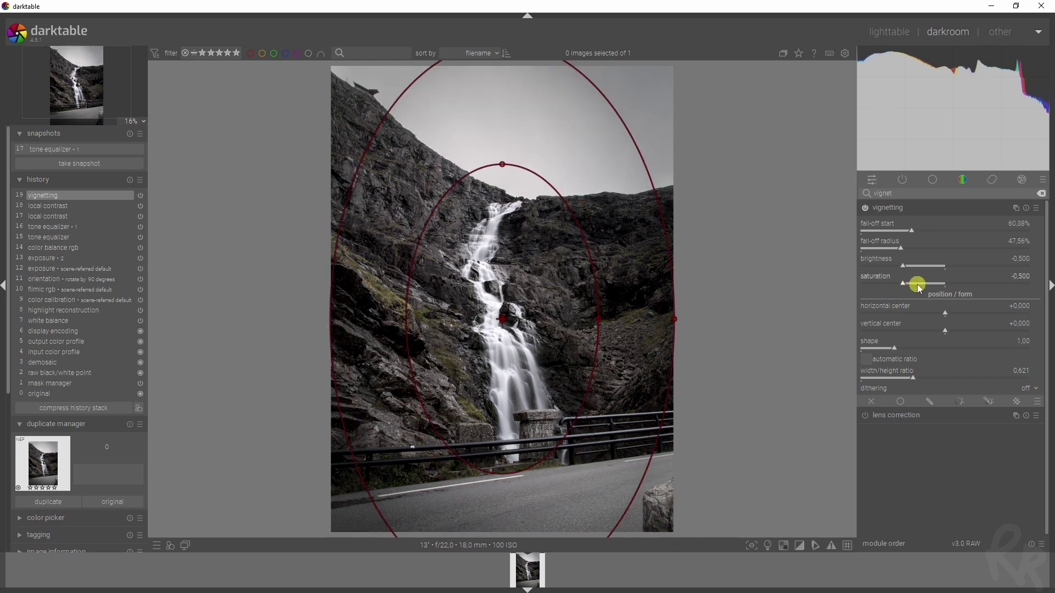
drag(919, 287, 991, 286)
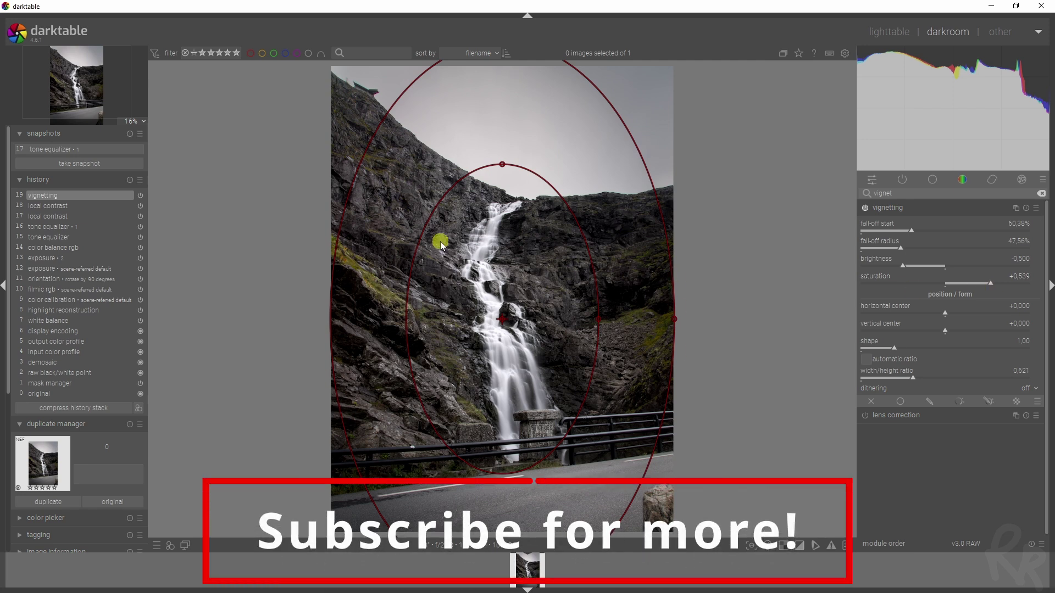
click(865, 208)
click(864, 208)
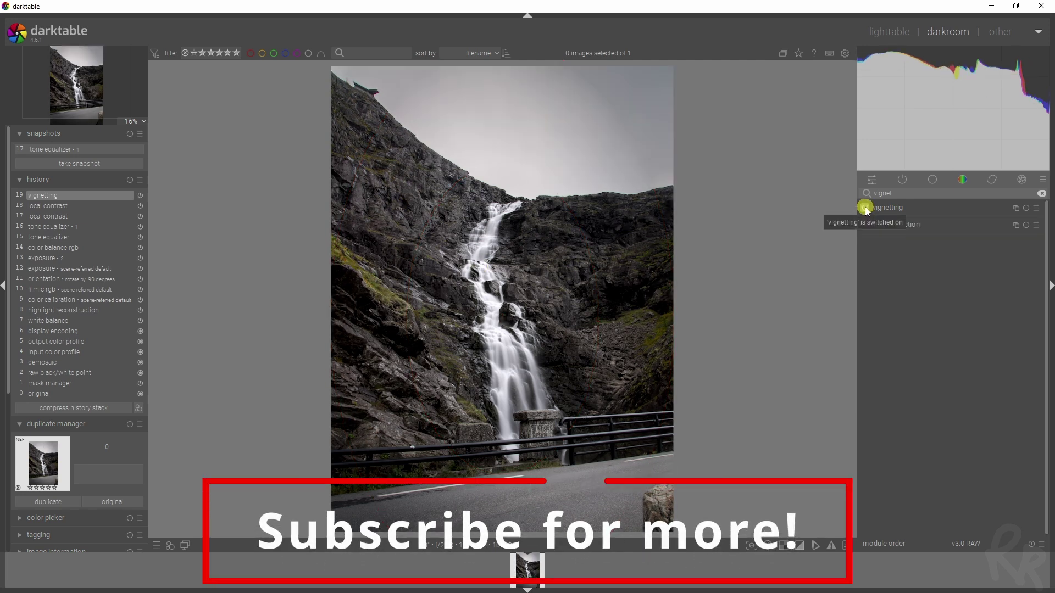
Take a snapshot of the vignetted edit and compare it in the split view.
click(80, 163)
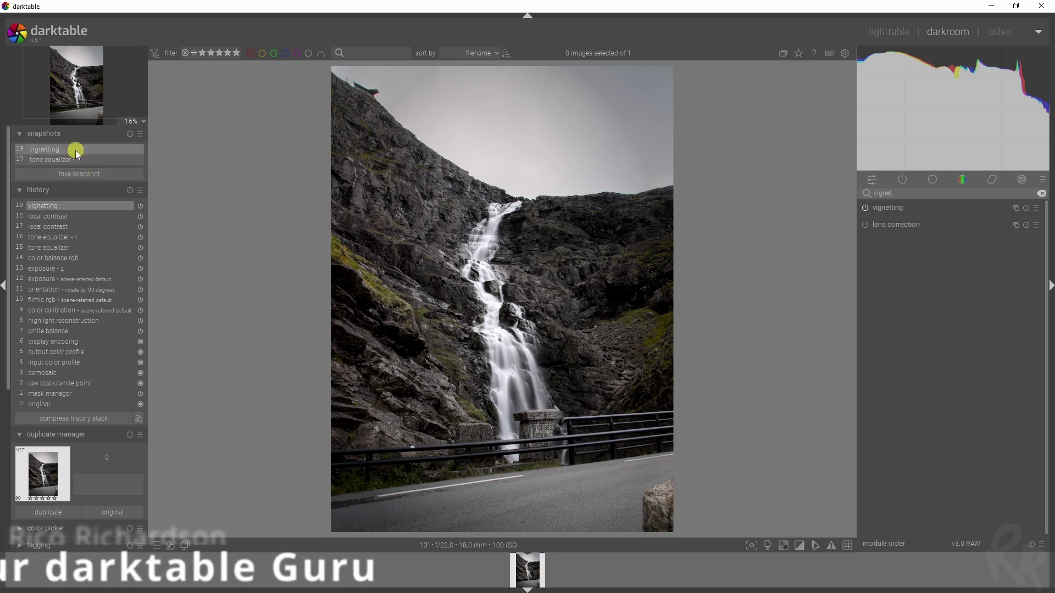
click(75, 149)
drag(569, 290, 683, 301)
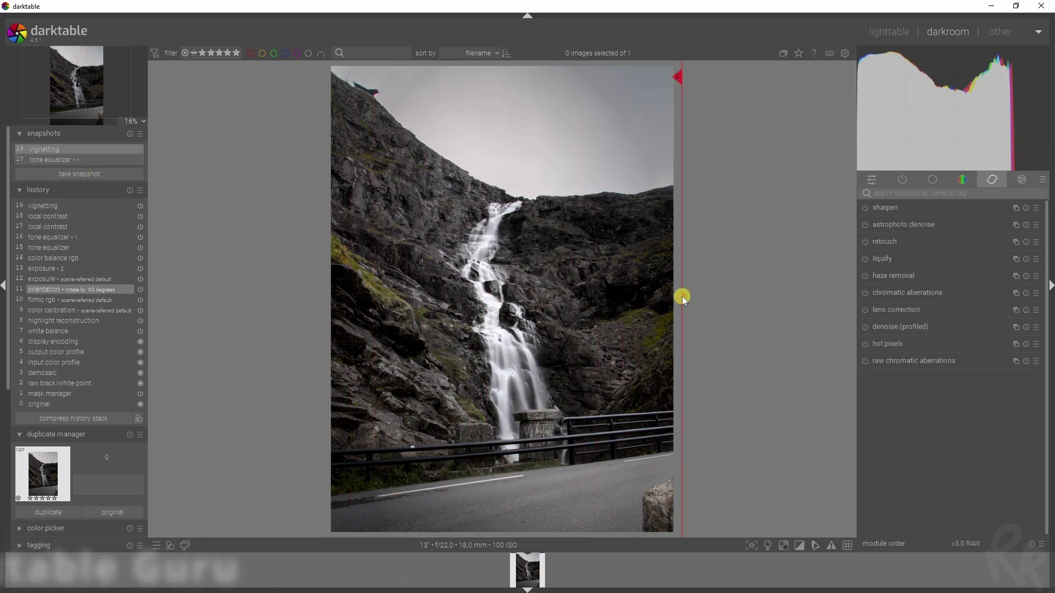